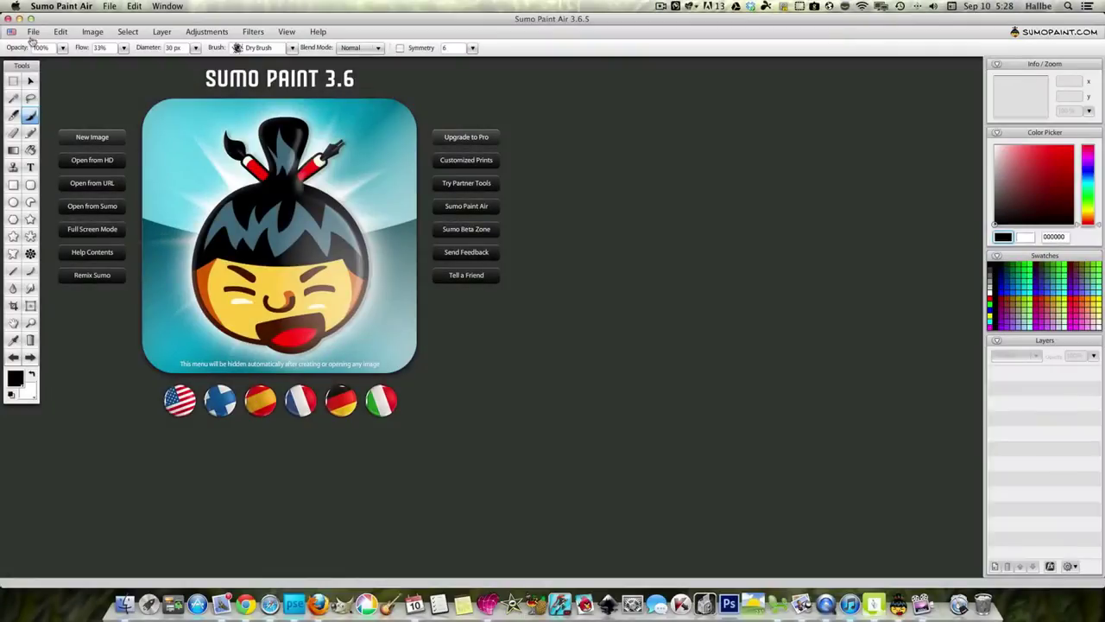
# - Create a new blank 800×600 px Untitled image
pyautogui.click(32, 32)
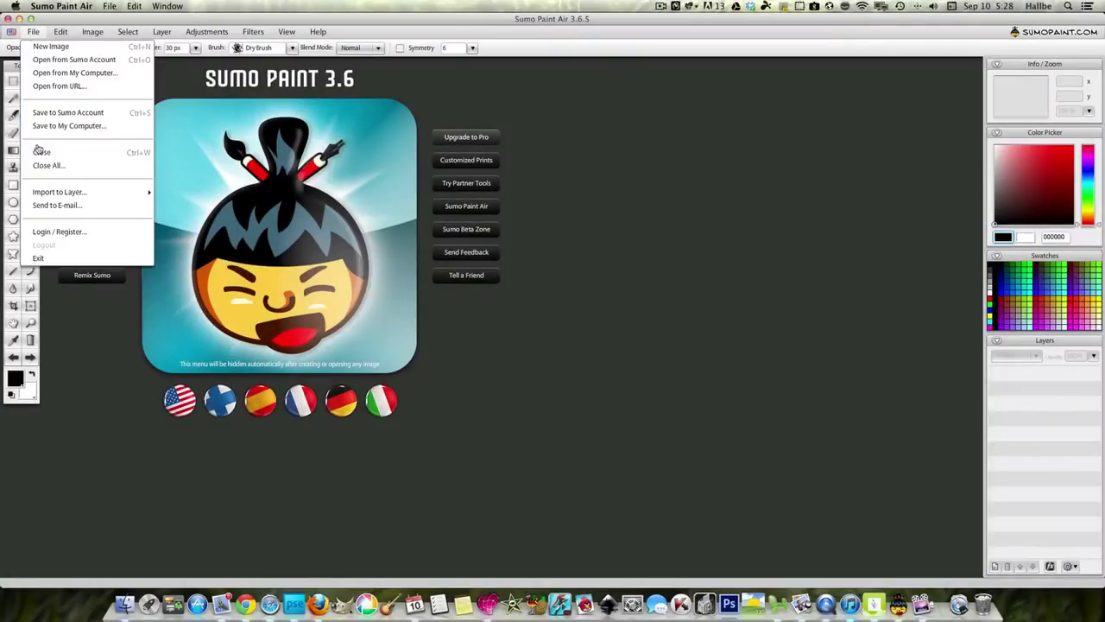
pyautogui.click(584, 180)
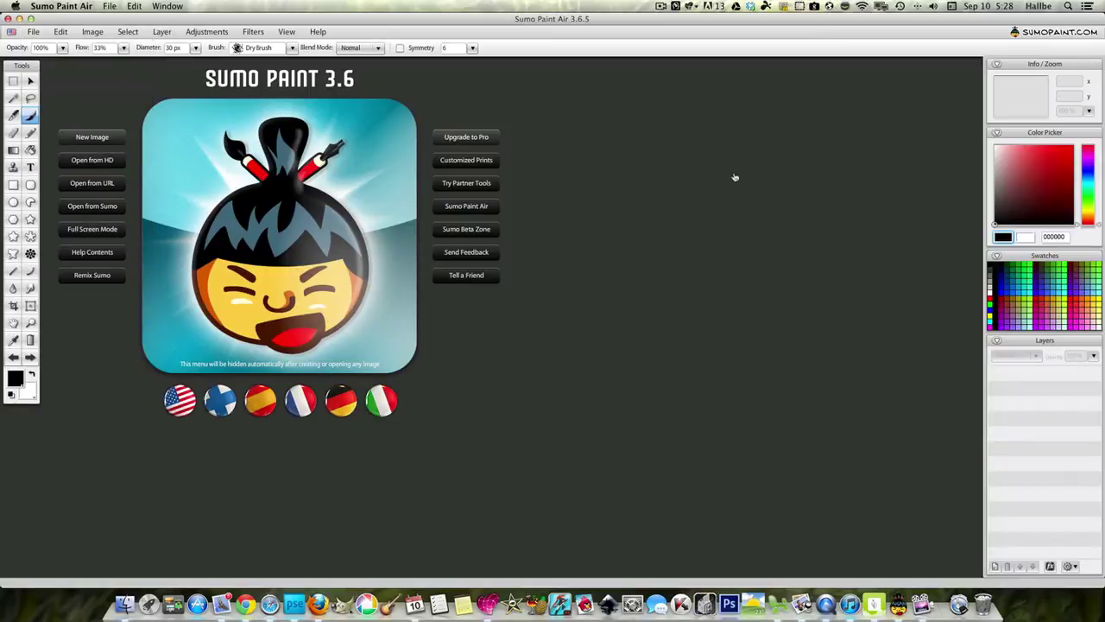
pyautogui.click(92, 137)
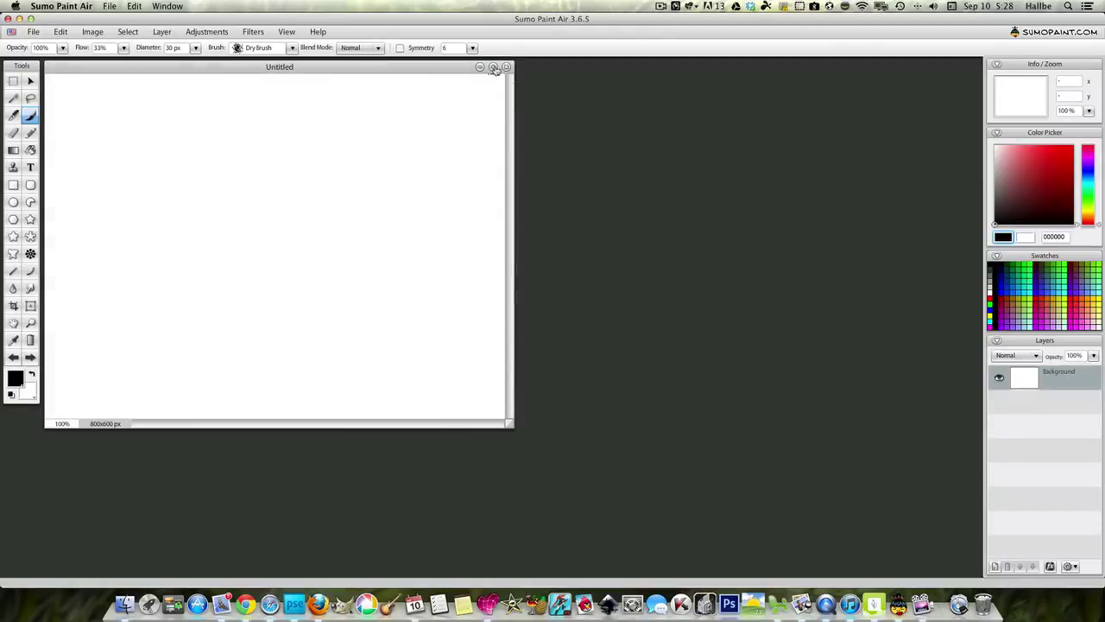
# - Maximize the document and drag a diagonal brown-tan preset gradient across the canvas
pyautogui.click(496, 67)
pyautogui.click(9, 146)
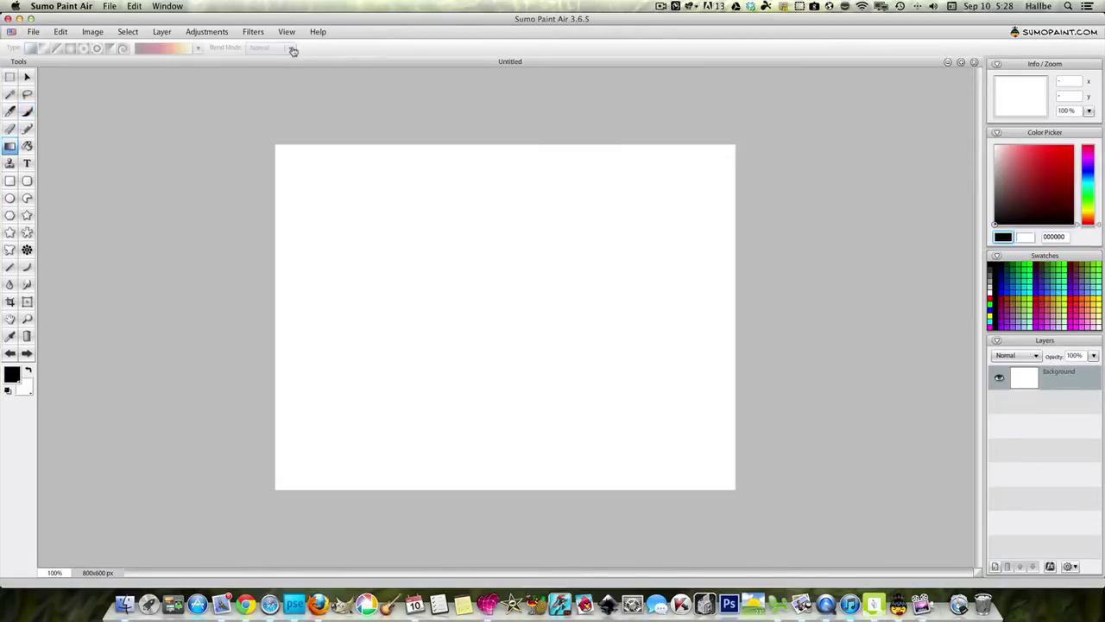
pyautogui.click(285, 49)
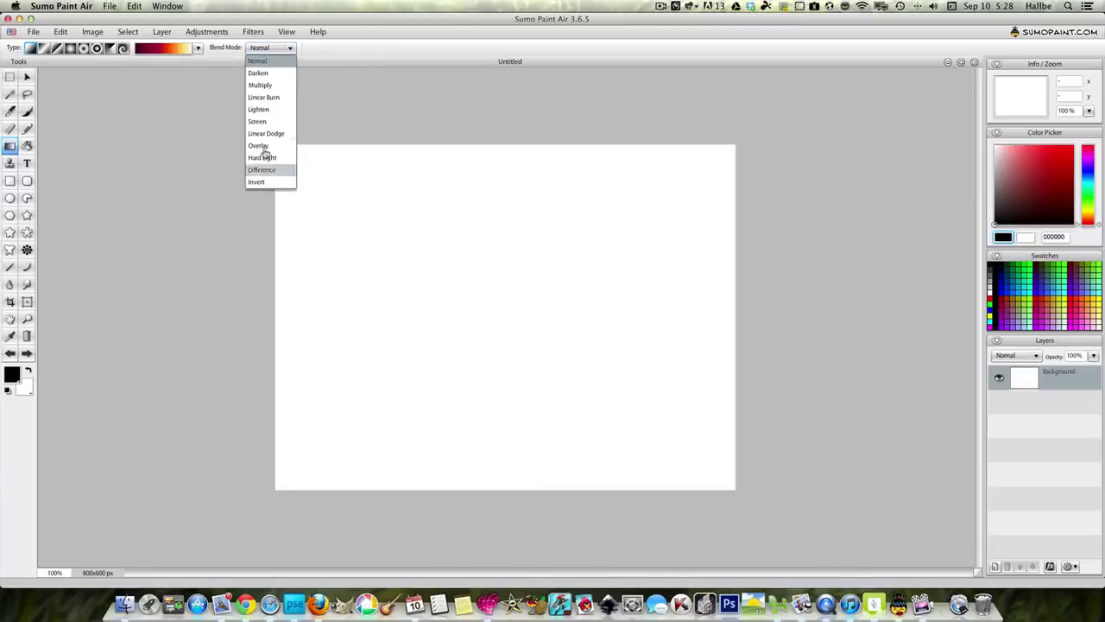
pyautogui.click(197, 48)
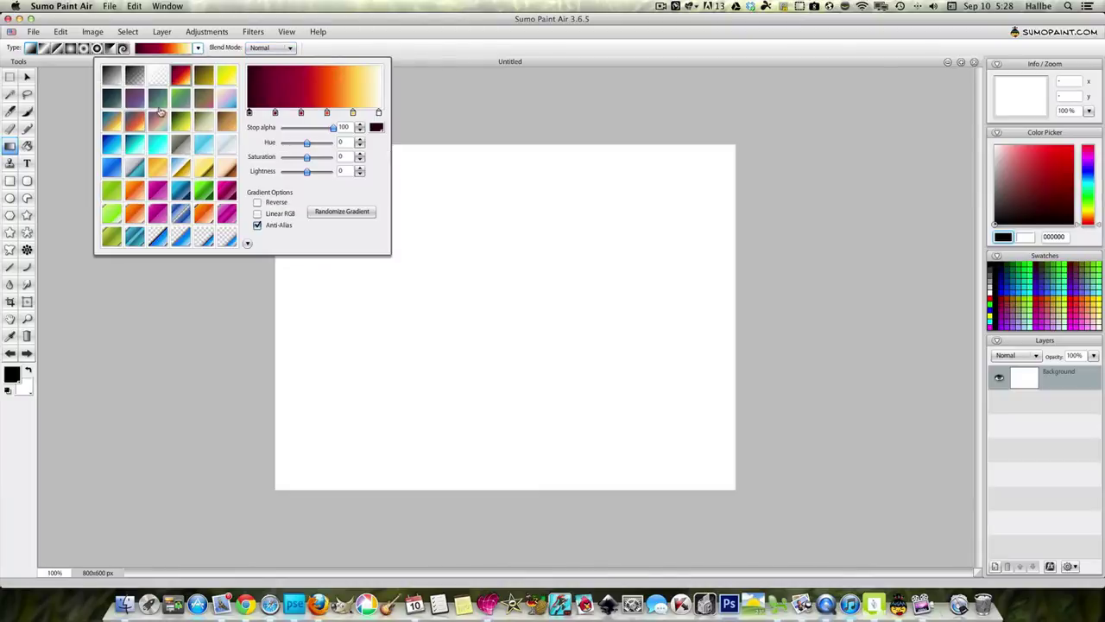
pyautogui.click(228, 120)
pyautogui.click(43, 47)
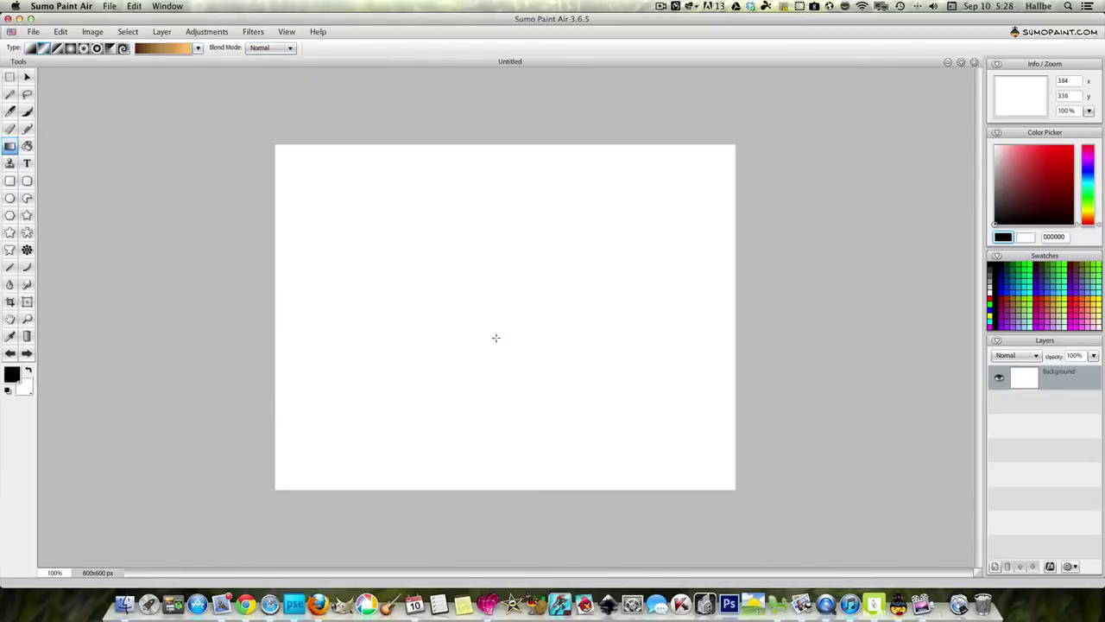
pyautogui.moveTo(496, 338); pyautogui.dragTo(705, 419)
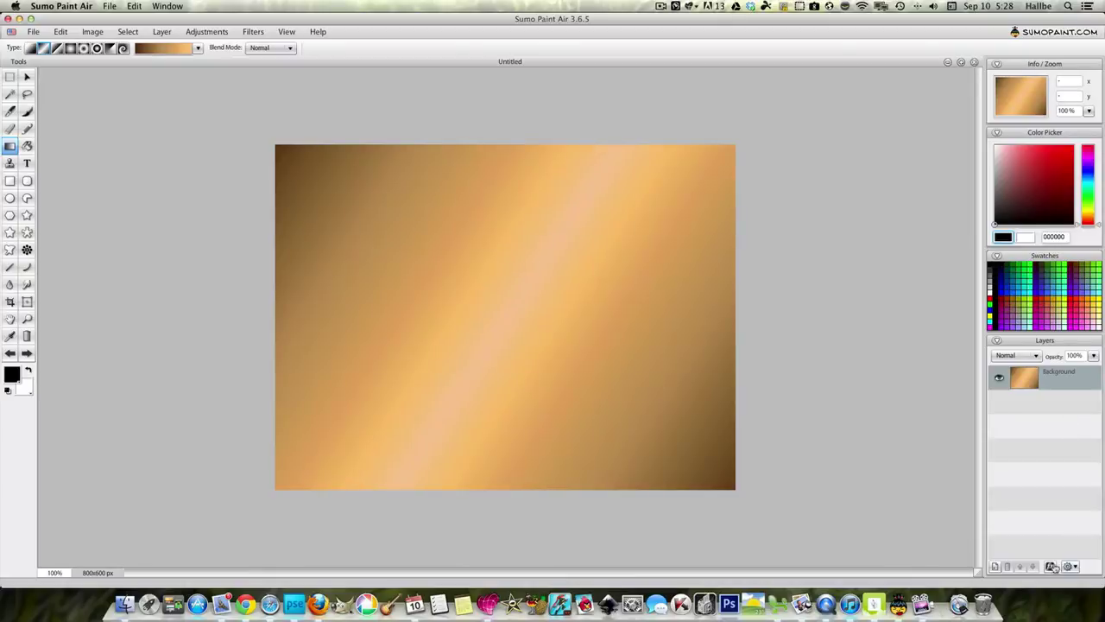
# - Add Layer 1 and wash it with two faint 10%-opacity white Paint Bucket fills
pyautogui.click(994, 566)
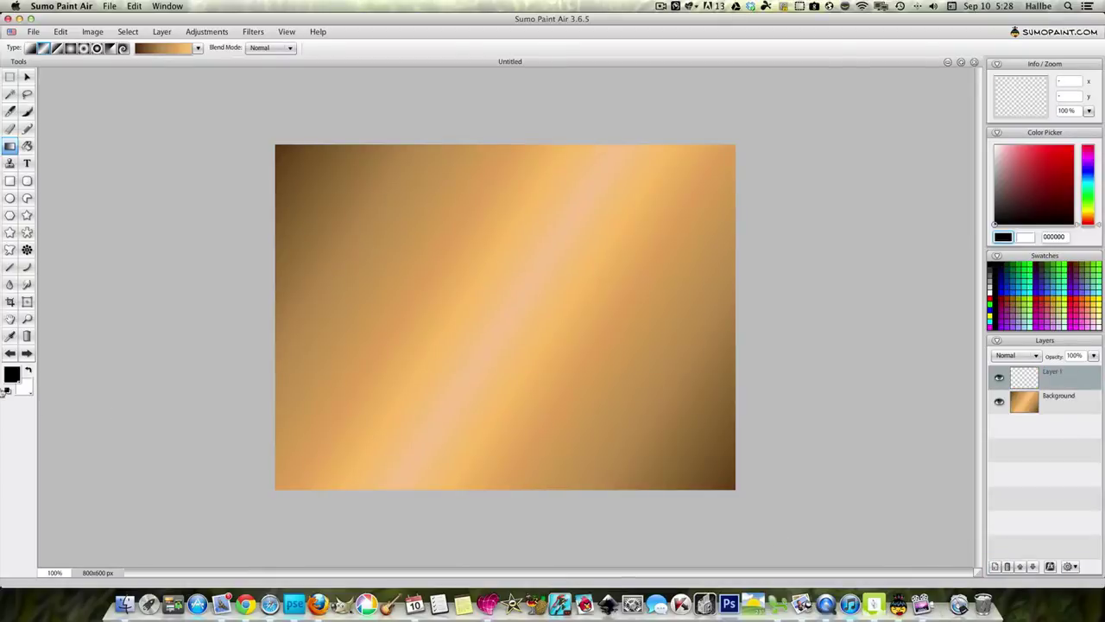
pyautogui.click(29, 371)
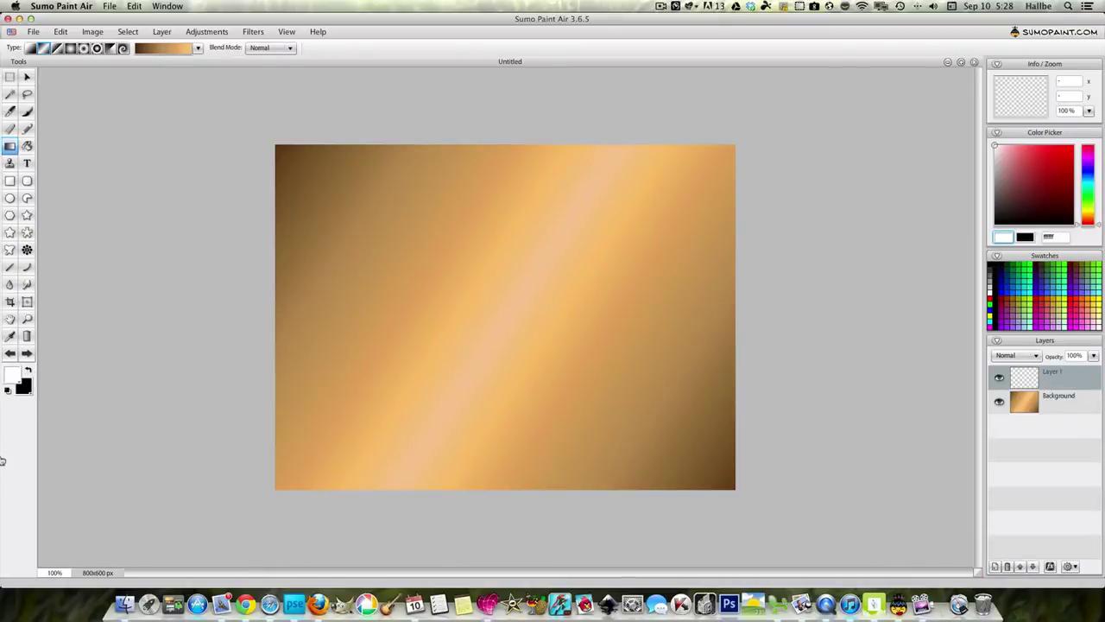
pyautogui.click(27, 146)
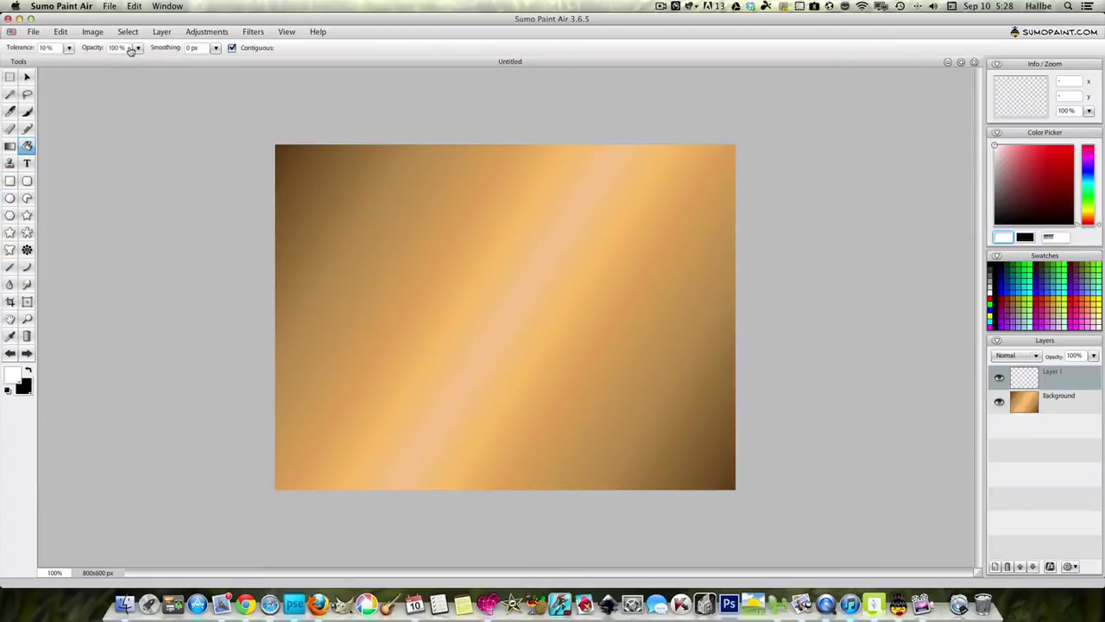
pyautogui.click(136, 49)
pyautogui.click(435, 282)
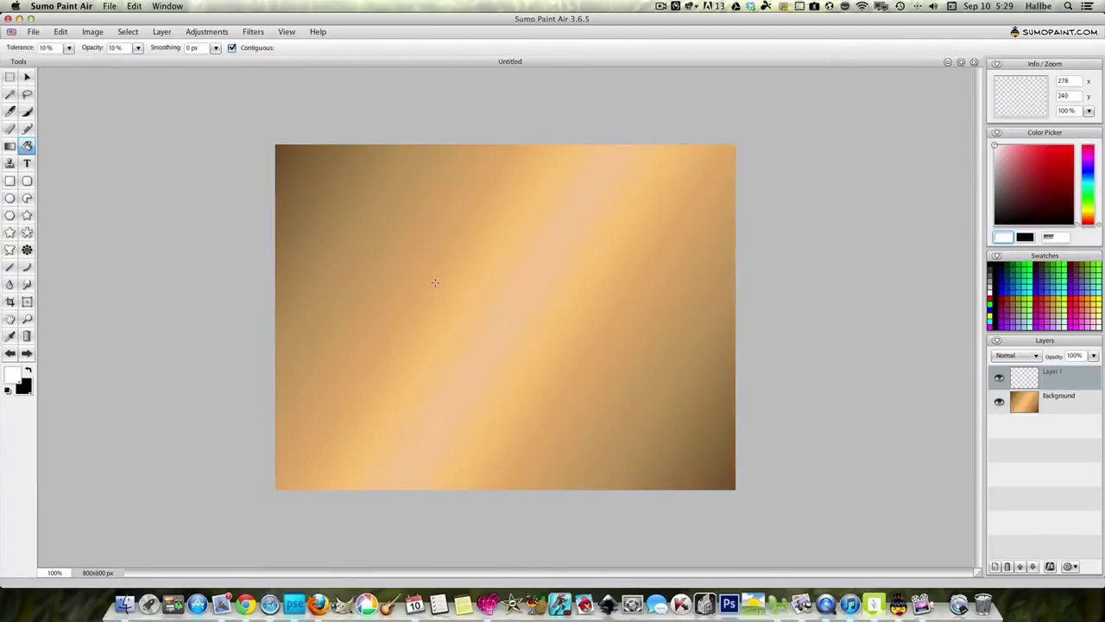
pyautogui.click(435, 282)
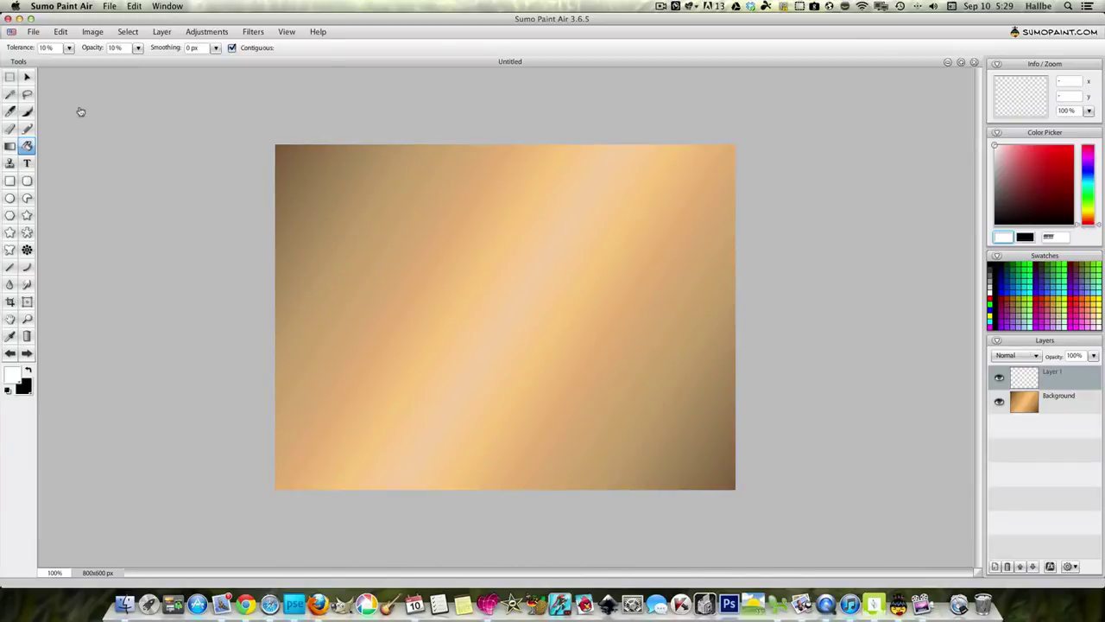
# - Start a Free Transform of Layer 1 in Distort mode
pyautogui.click(26, 77)
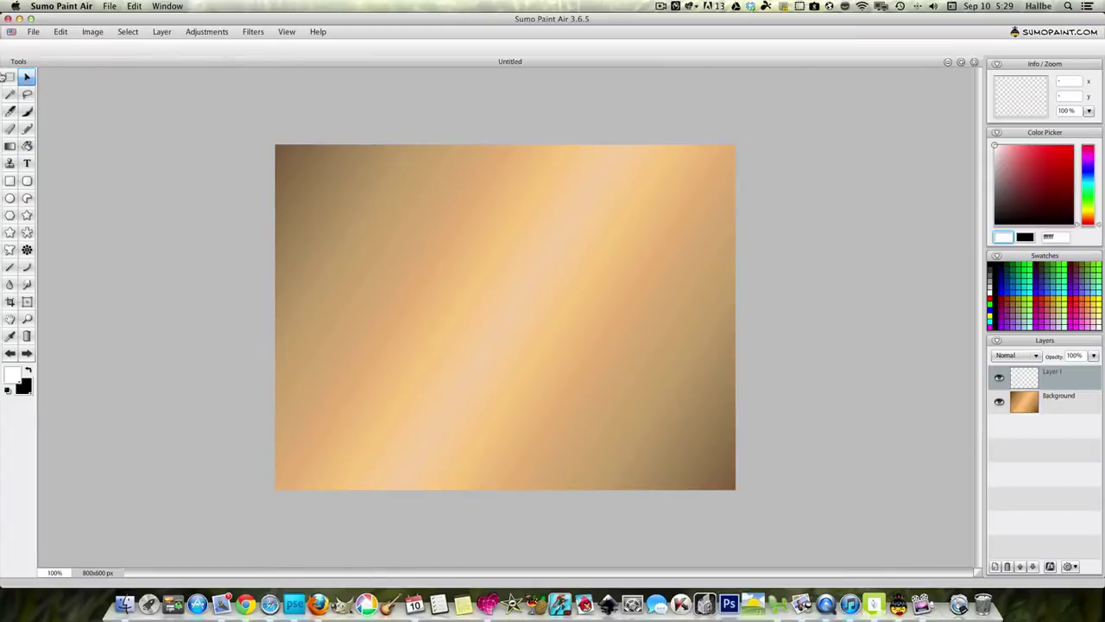
pyautogui.rightClick(392, 218)
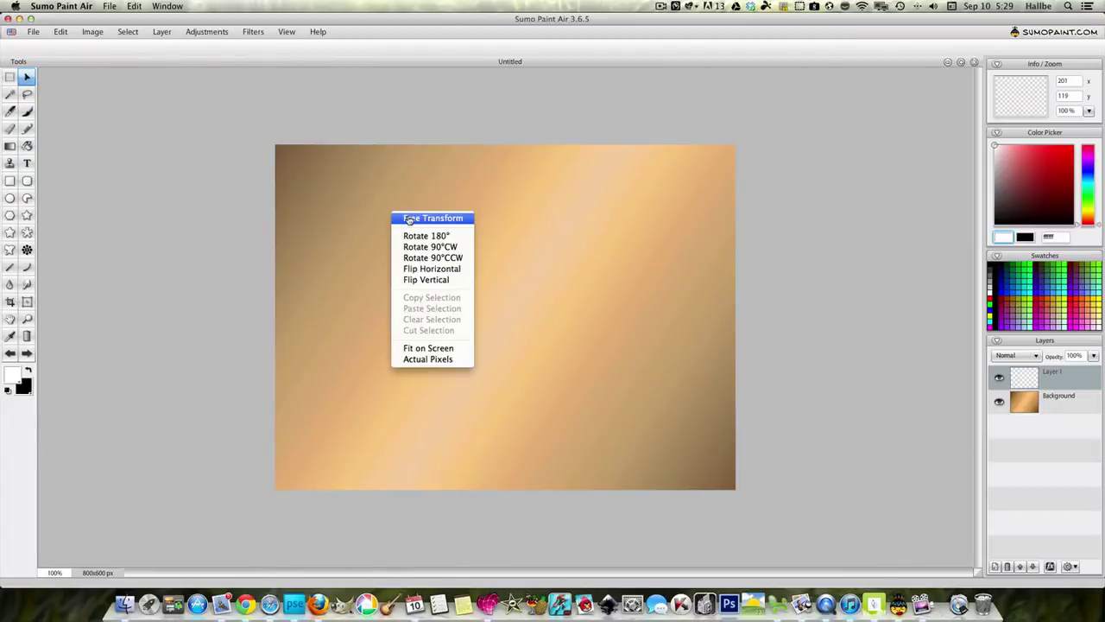
pyautogui.click(405, 217)
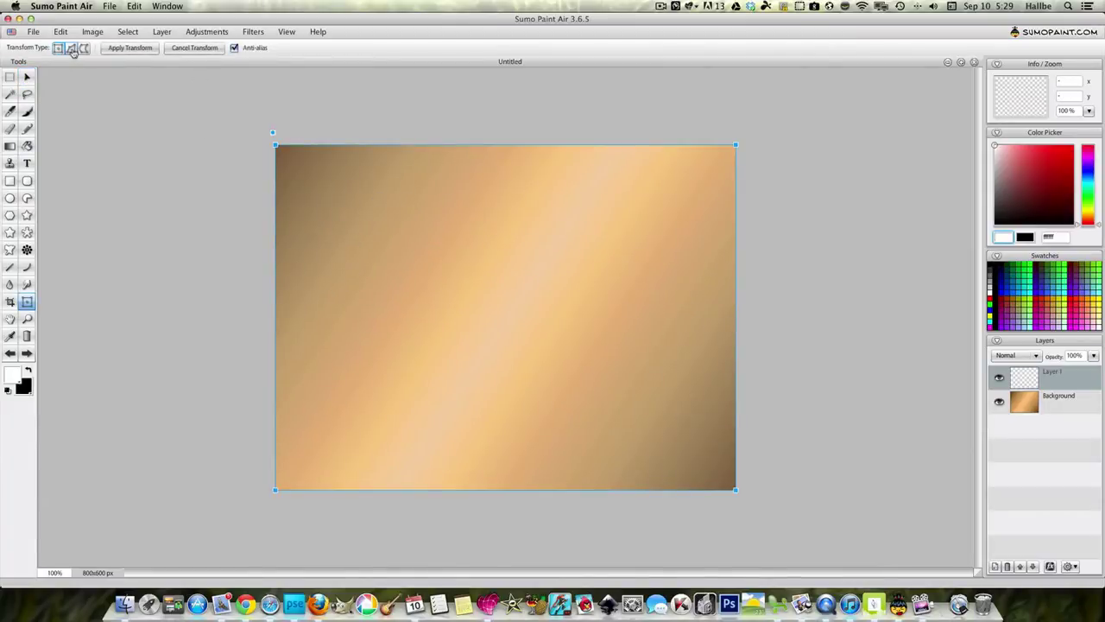
pyautogui.click(71, 49)
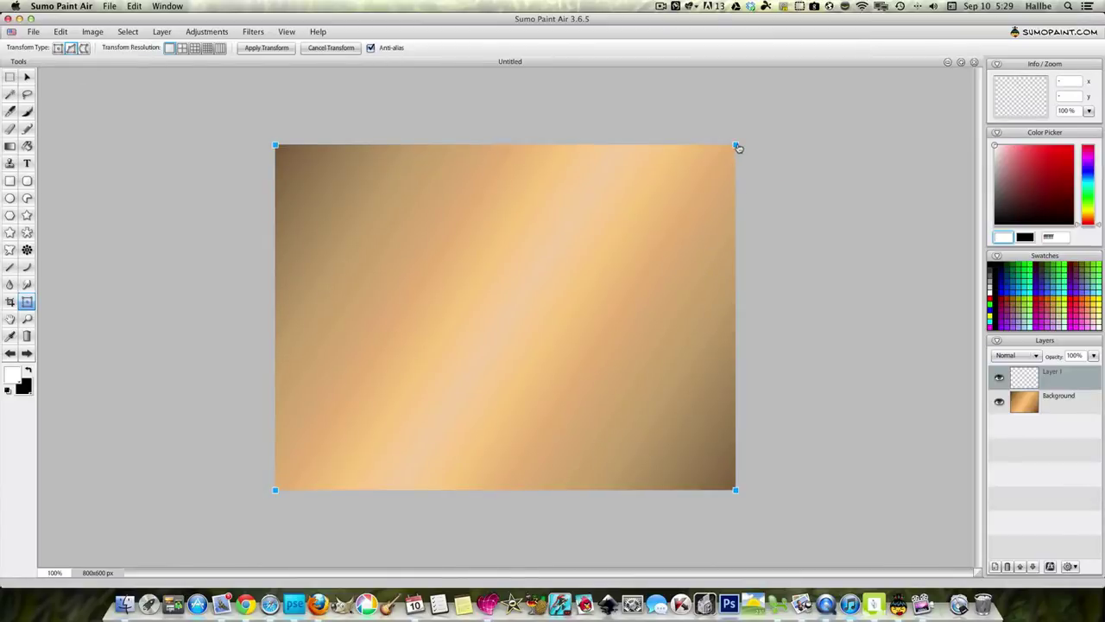
# - Pull the four corners inward so the wash tapers into a beam, narrow at the top
pyautogui.moveTo(737, 149); pyautogui.dragTo(588, 145)
pyautogui.moveTo(276, 149); pyautogui.dragTo(463, 148)
pyautogui.moveTo(734, 491); pyautogui.dragTo(630, 496)
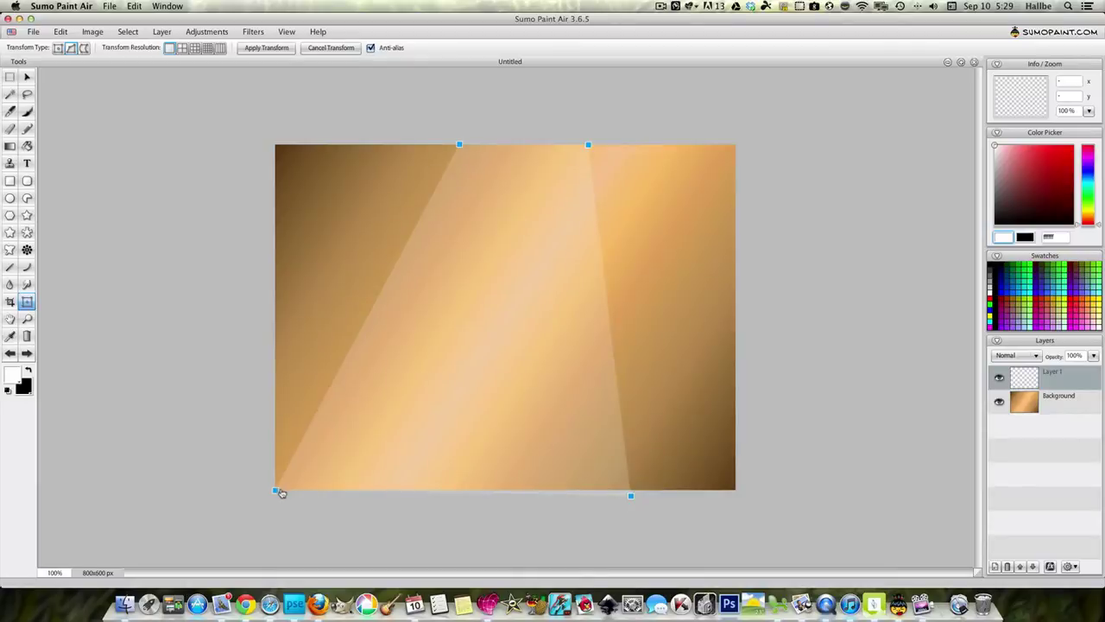
pyautogui.moveTo(279, 492); pyautogui.dragTo(380, 494)
pyautogui.moveTo(633, 498); pyautogui.dragTo(630, 497)
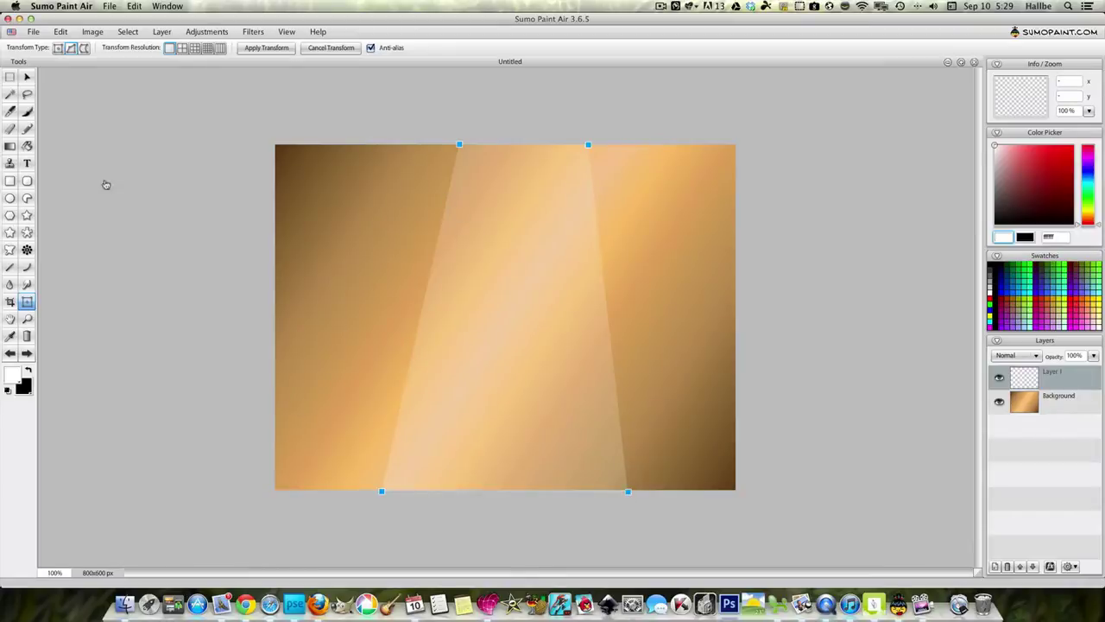
# - Apply the distortion, then rotate the beam clockwise into a diagonal
pyautogui.click(27, 76)
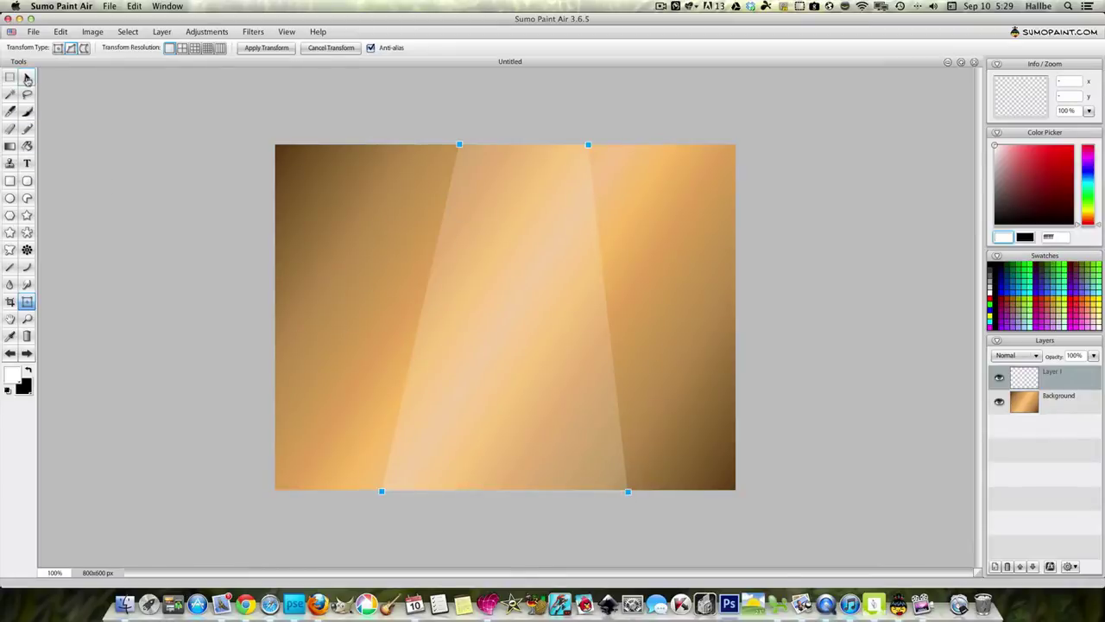
pyautogui.rightClick(506, 258)
pyautogui.click(539, 258)
pyautogui.click(57, 47)
pyautogui.moveTo(635, 145); pyautogui.dragTo(758, 158)
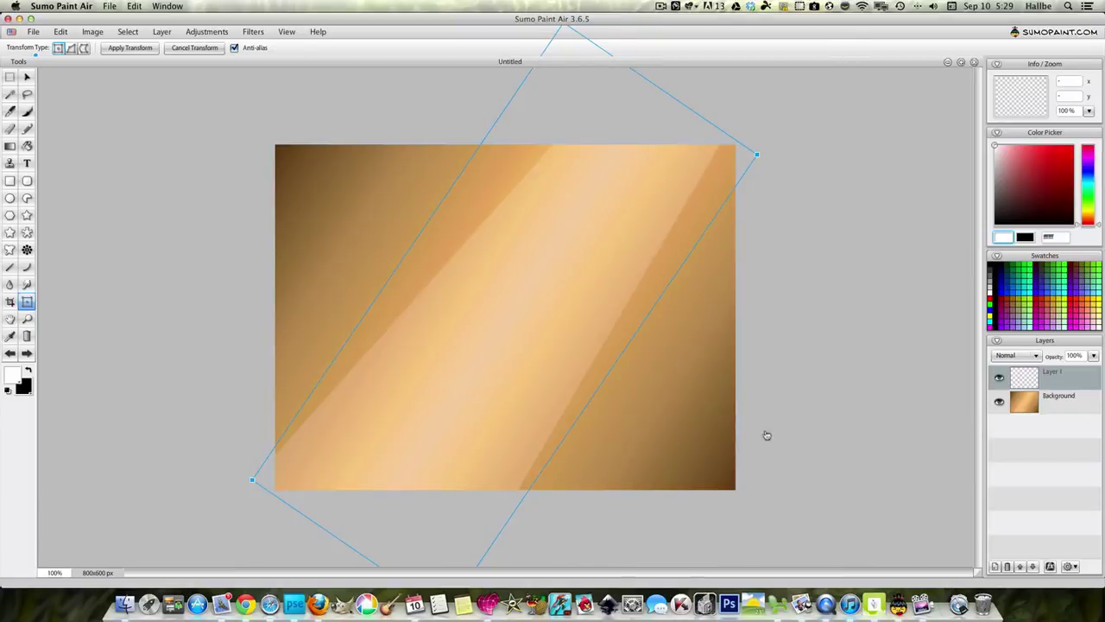
# - Darken the Background gradient with Hue/Saturation brightness -62
pyautogui.click(1011, 402)
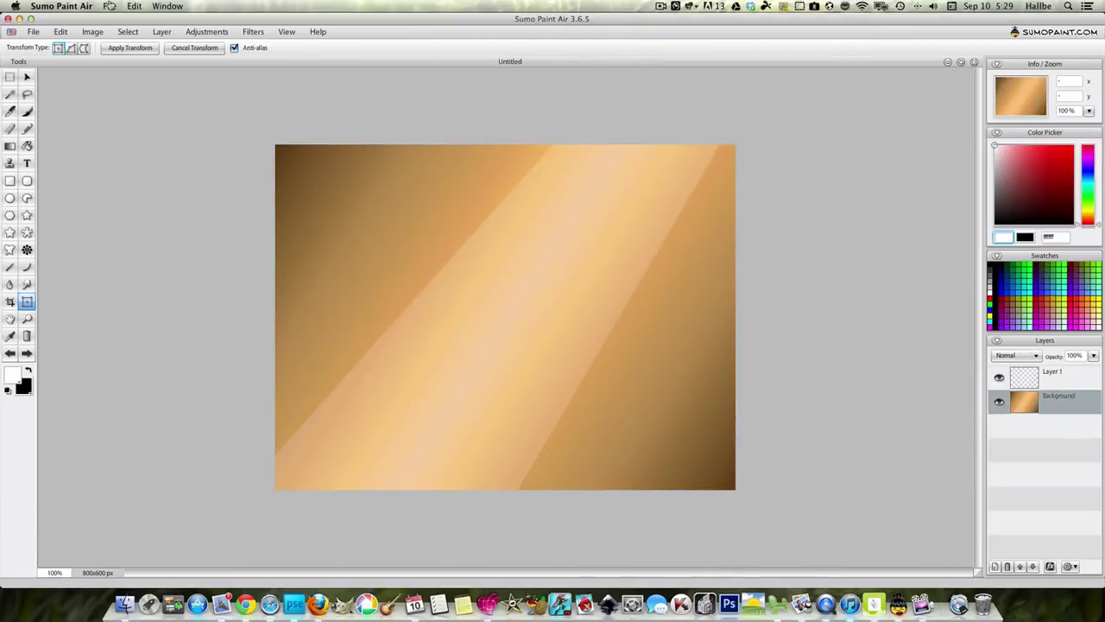
pyautogui.click(207, 31)
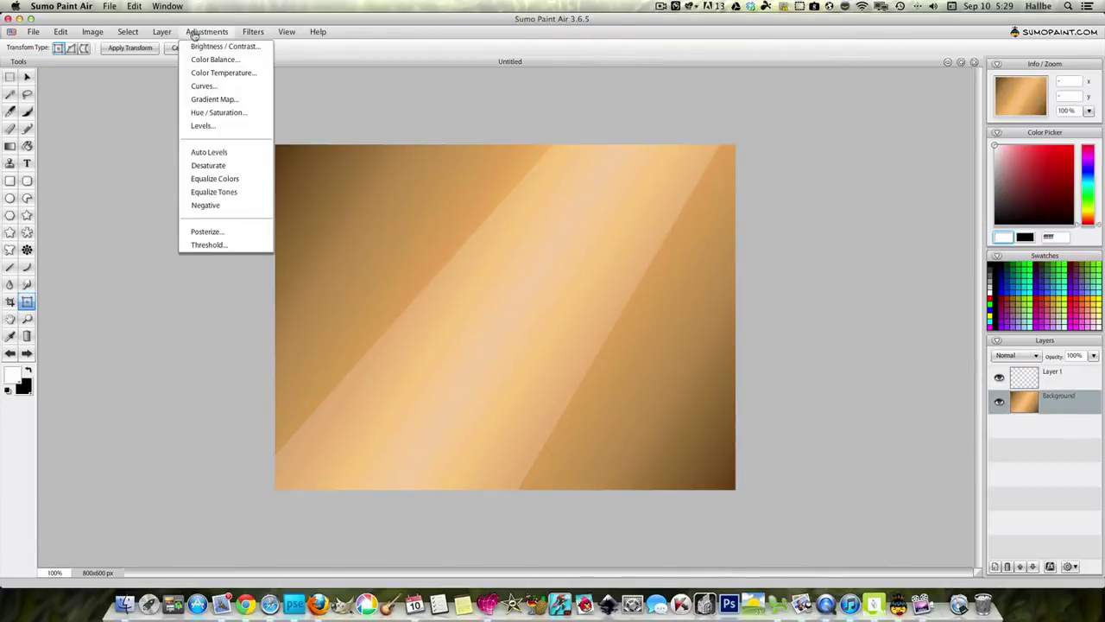
pyautogui.click(257, 116)
pyautogui.moveTo(551, 336); pyautogui.dragTo(536, 336)
pyautogui.click(552, 351)
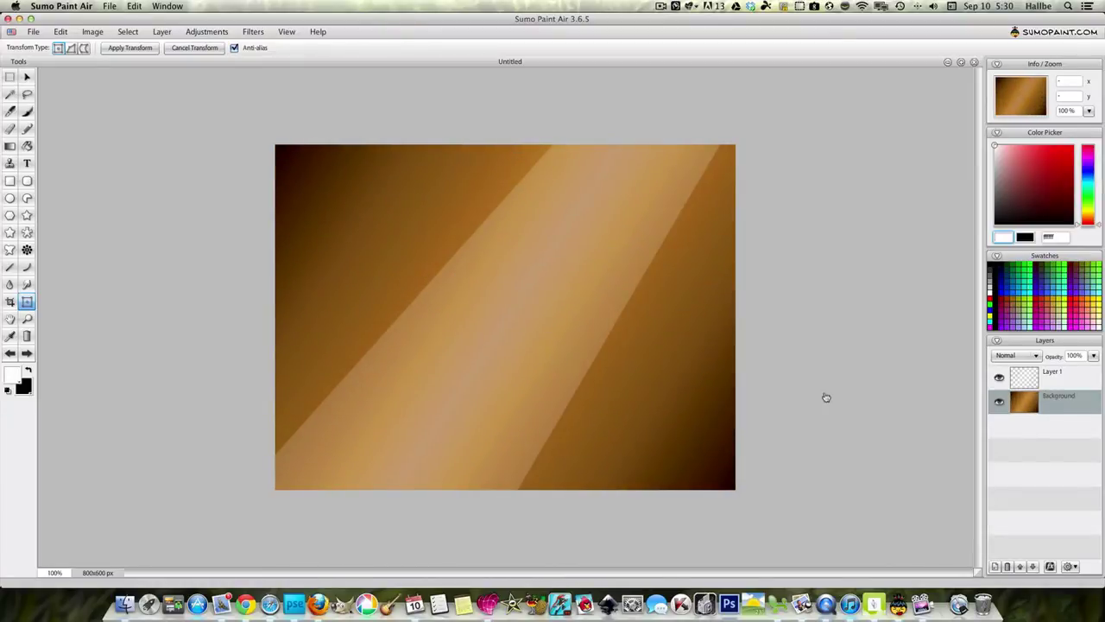
# - Gaussian-blur Layer 1's beam at 10×10, low quality, then add an empty Layer 2
pyautogui.click(1036, 380)
pyautogui.click(253, 31)
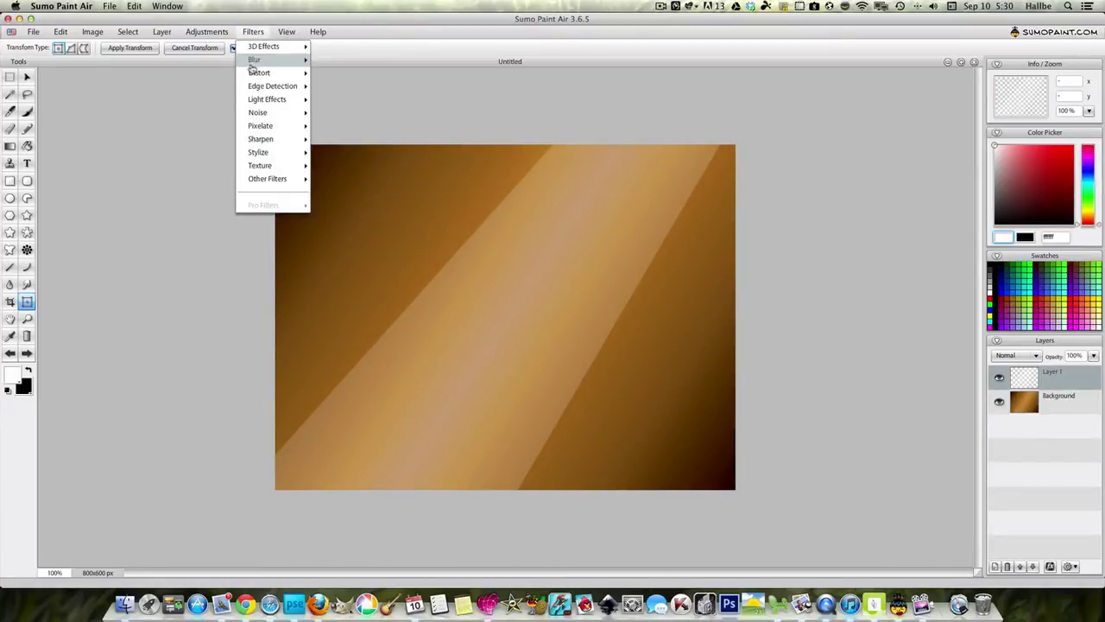
pyautogui.moveTo(259, 58)
pyautogui.click(356, 75)
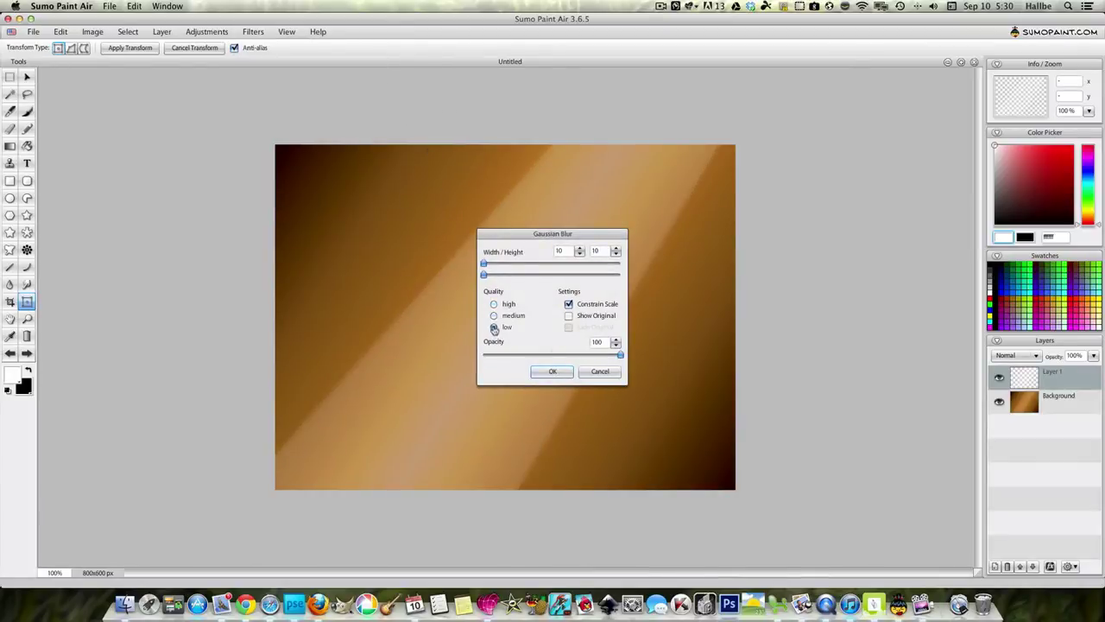
pyautogui.click(495, 328)
pyautogui.click(542, 372)
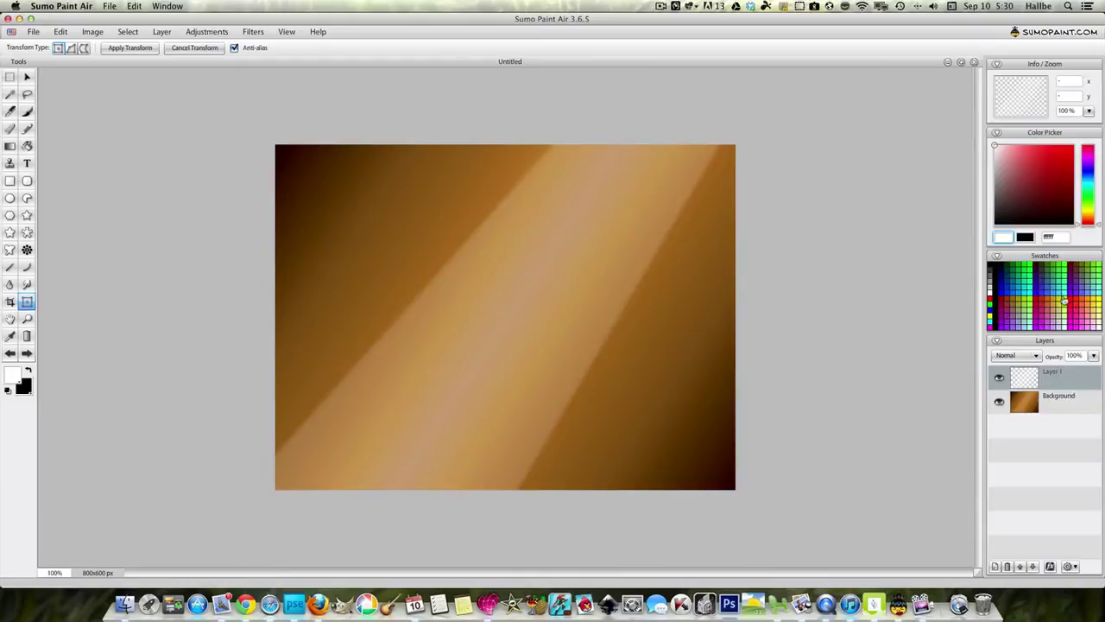
pyautogui.click(996, 566)
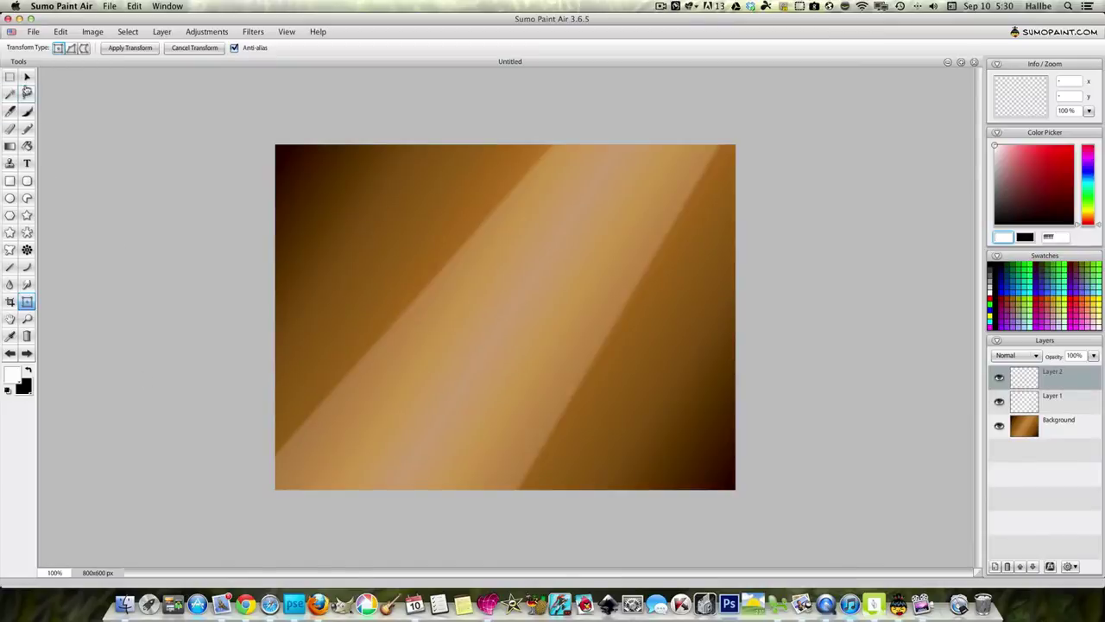
# - Set up the 3d Brushes Flare 2 brush with spacing 100 and flow 100%
pyautogui.click(27, 111)
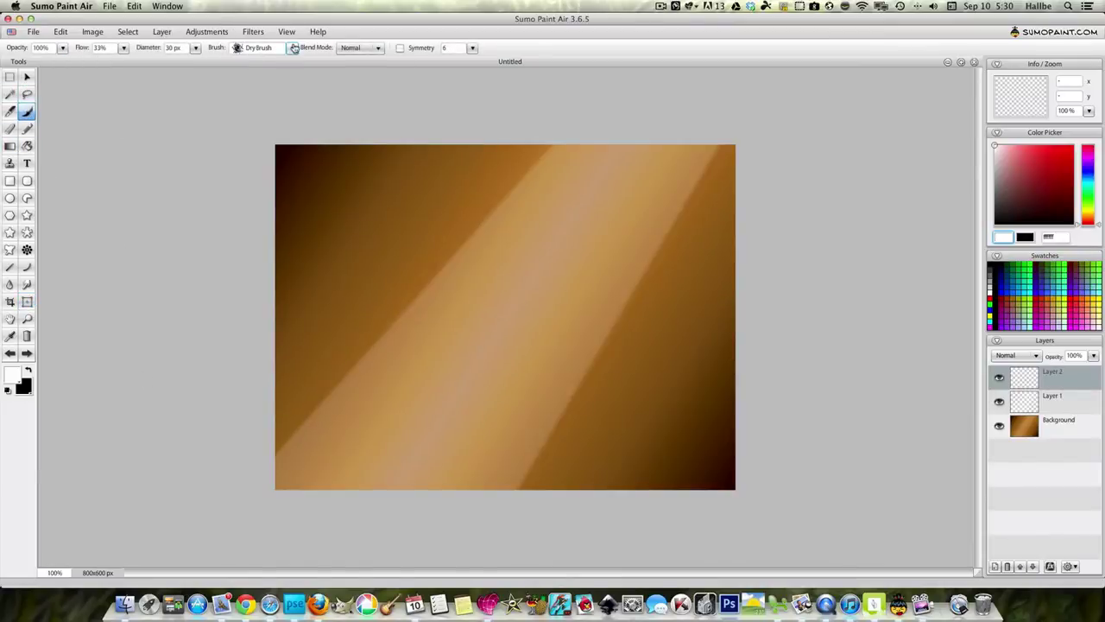
pyautogui.click(291, 47)
pyautogui.click(271, 212)
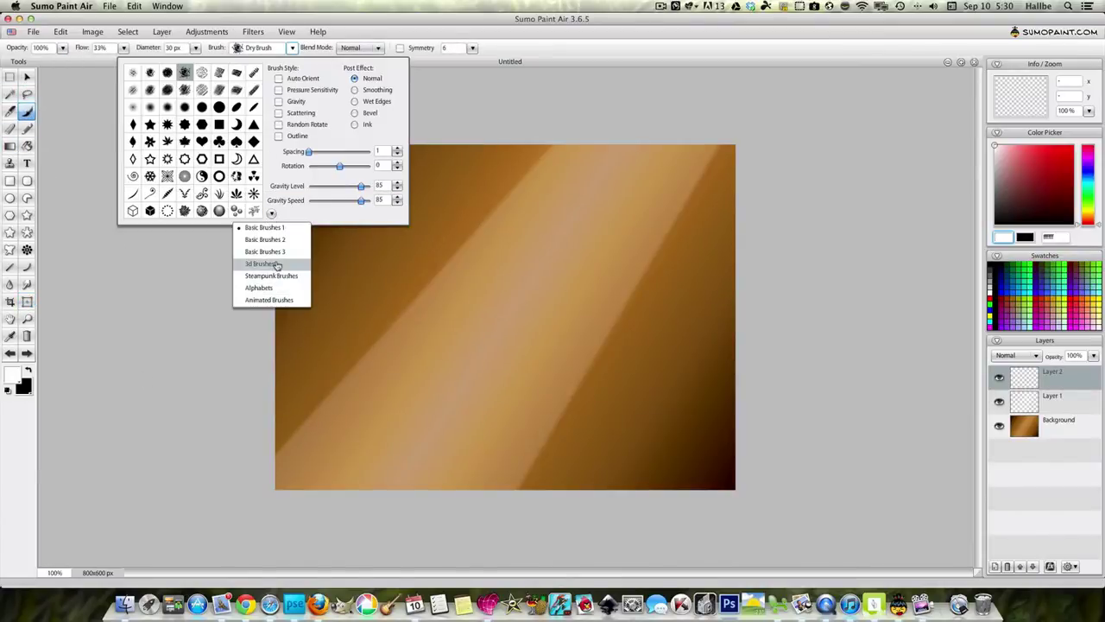
pyautogui.click(264, 263)
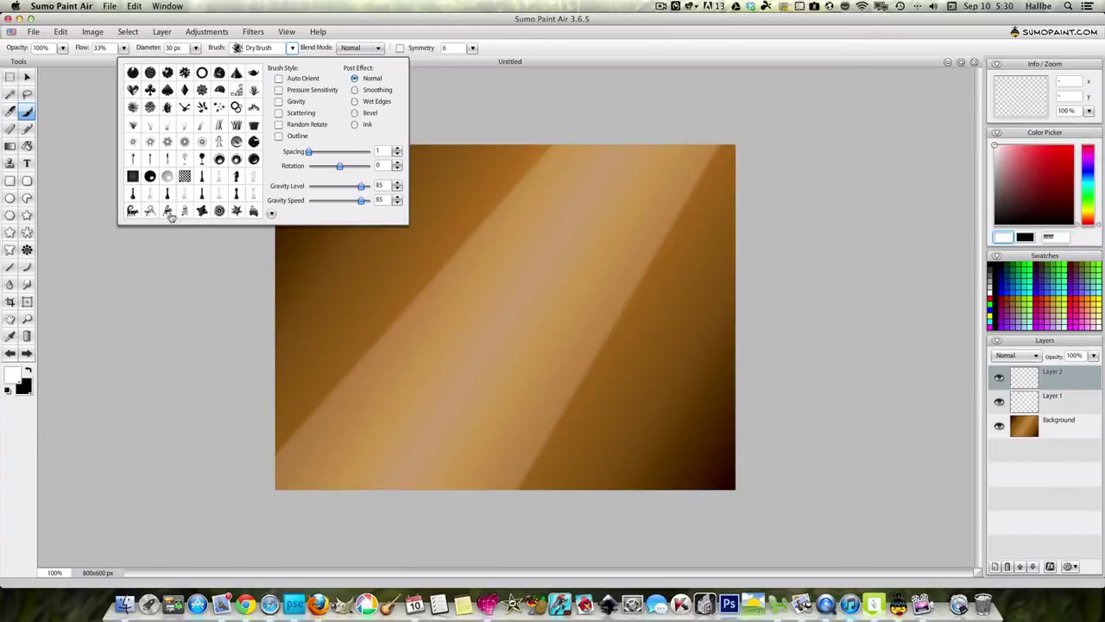
pyautogui.click(150, 141)
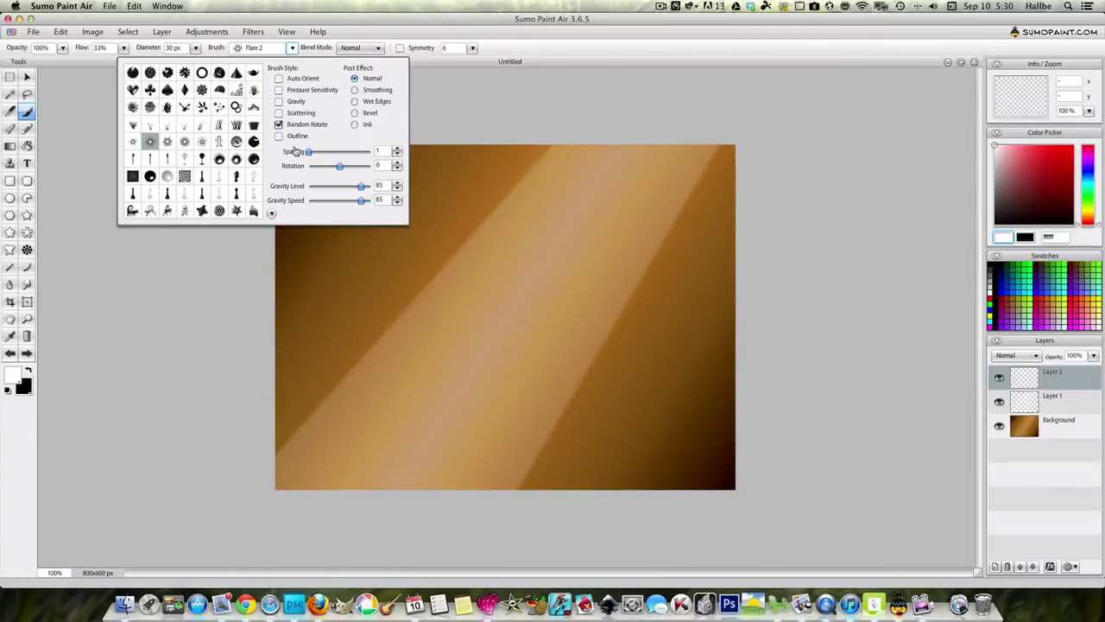
pyautogui.moveTo(308, 151)
pyautogui.mouseDown()
pyautogui.moveTo(361, 157)
pyautogui.moveTo(349, 162)
pyautogui.mouseUp()
pyautogui.moveTo(356, 152); pyautogui.dragTo(374, 153)
pyautogui.click(874, 254)
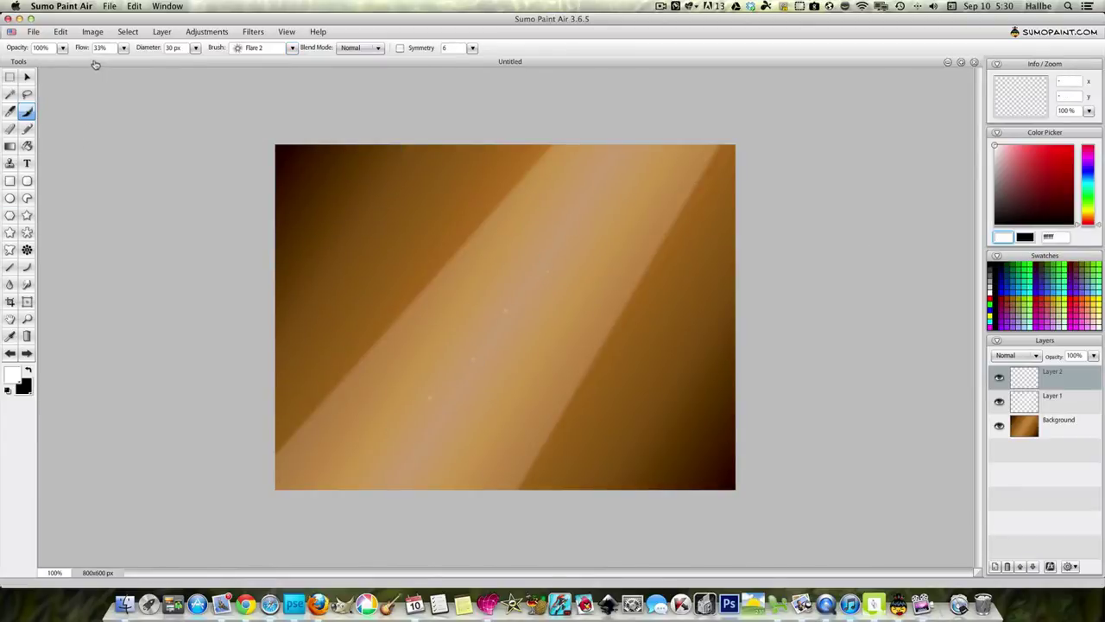
pyautogui.moveTo(124, 47); pyautogui.dragTo(348, 88)
# - Paint strokes of flare sparkles along the lower, middle and upper beam
pyautogui.moveTo(534, 227)
pyautogui.mouseDown()
pyautogui.moveTo(332, 369)
pyautogui.moveTo(591, 192)
pyautogui.moveTo(563, 278)
pyautogui.mouseUp()
pyautogui.moveTo(519, 420)
pyautogui.mouseDown()
pyautogui.moveTo(567, 452)
pyautogui.moveTo(640, 306)
pyautogui.mouseUp()
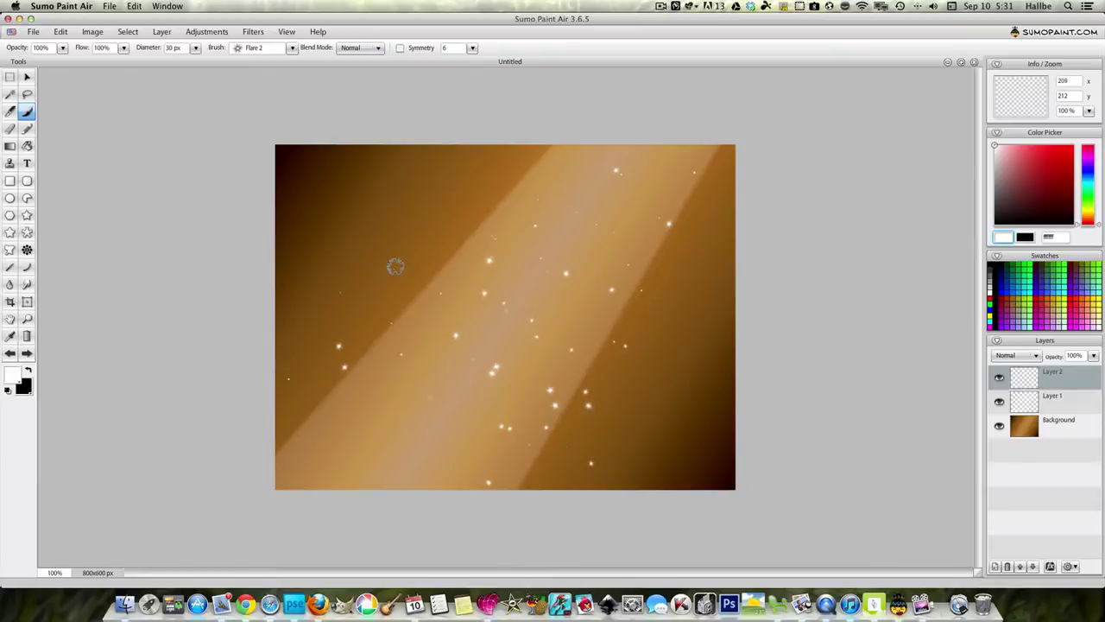
pyautogui.moveTo(304, 416)
pyautogui.mouseDown()
pyautogui.moveTo(414, 395)
pyautogui.moveTo(438, 425)
pyautogui.mouseUp()
pyautogui.moveTo(589, 292)
pyautogui.mouseDown()
pyautogui.moveTo(557, 247)
pyautogui.moveTo(535, 204)
pyautogui.moveTo(558, 180)
pyautogui.mouseUp()
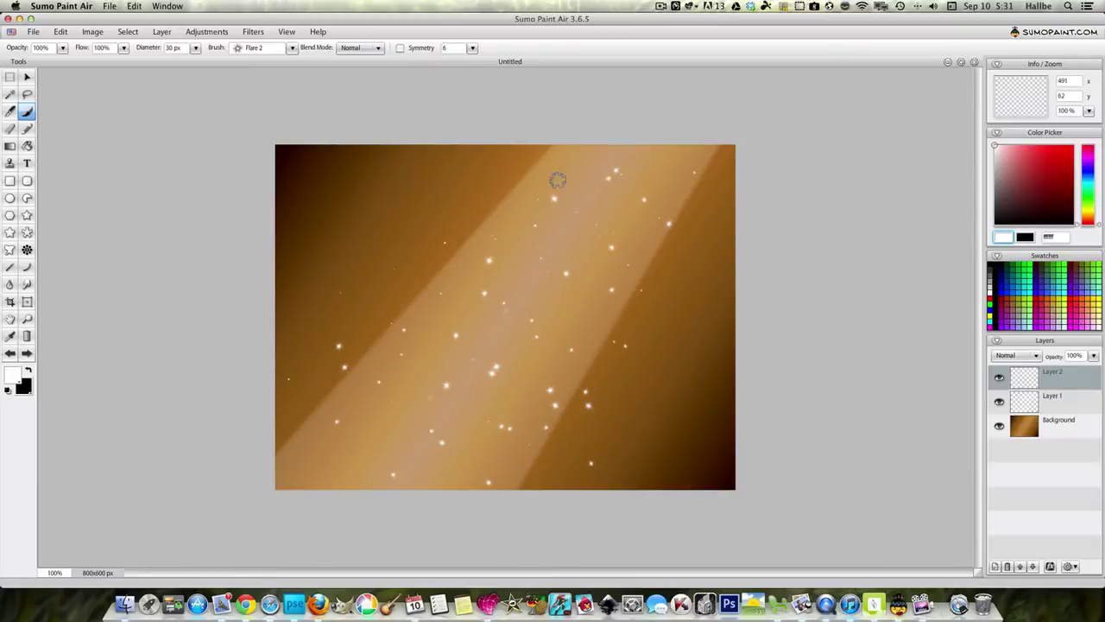
# - Switch to the Flare 5 brush at 65 px and dab large sparkles along the lower beam
pyautogui.click(292, 47)
pyautogui.click(201, 141)
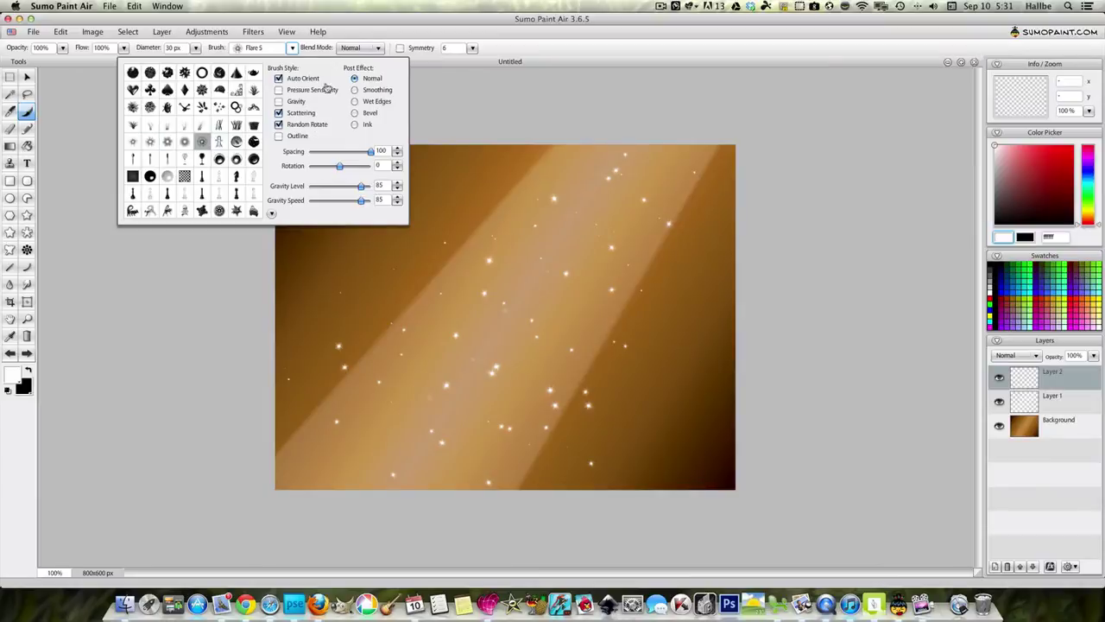
pyautogui.click(194, 49)
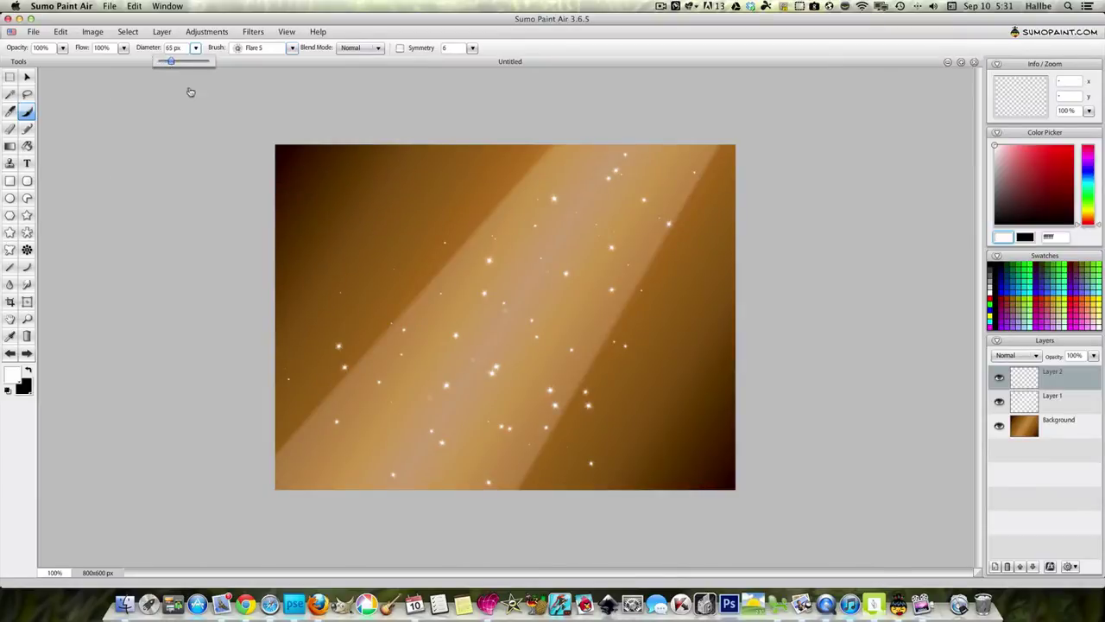
pyautogui.click(394, 301)
pyautogui.click(497, 278)
pyautogui.click(630, 217)
pyautogui.click(587, 293)
pyautogui.click(363, 359)
pyautogui.click(373, 391)
pyautogui.click(330, 430)
pyautogui.click(298, 477)
pyautogui.click(503, 425)
# - Dab more sparkles up toward the top of the beam, then add an empty Layer 3
pyautogui.click(484, 478)
pyautogui.click(580, 418)
pyautogui.click(615, 372)
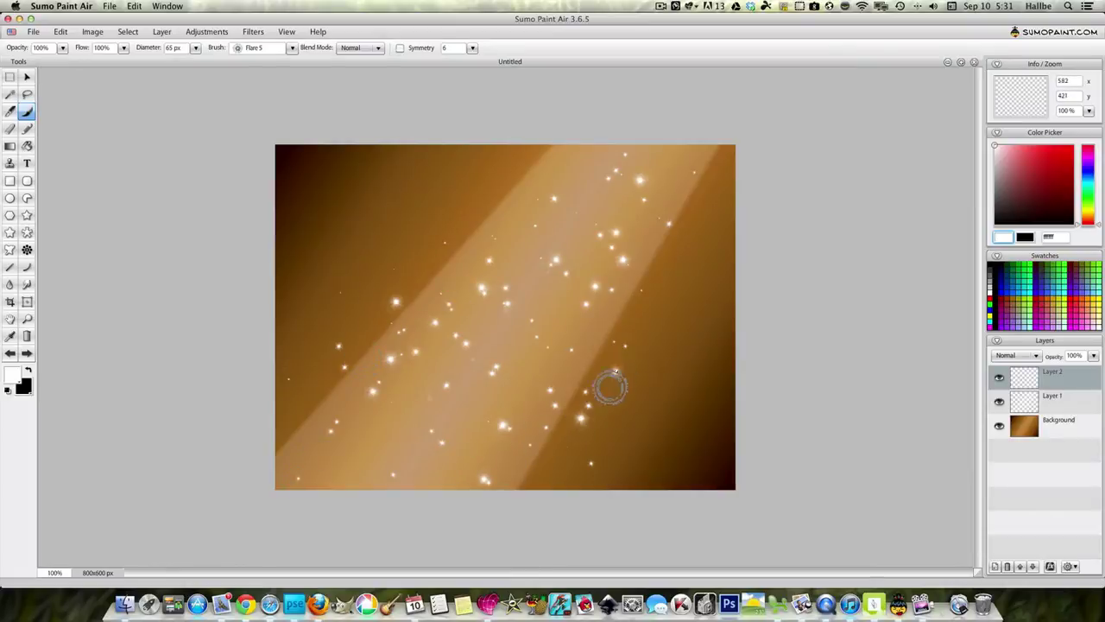
pyautogui.click(543, 370)
pyautogui.click(636, 186)
pyautogui.click(478, 298)
pyautogui.click(576, 175)
pyautogui.click(424, 296)
pyautogui.click(493, 264)
pyautogui.click(570, 158)
pyautogui.click(596, 210)
pyautogui.click(567, 337)
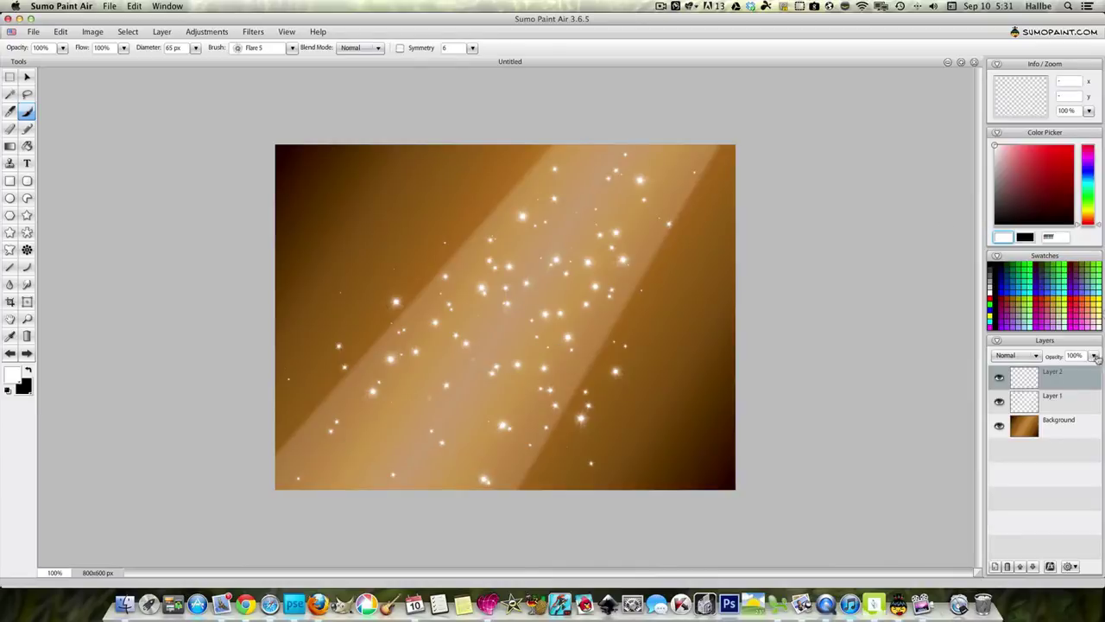
pyautogui.click(995, 566)
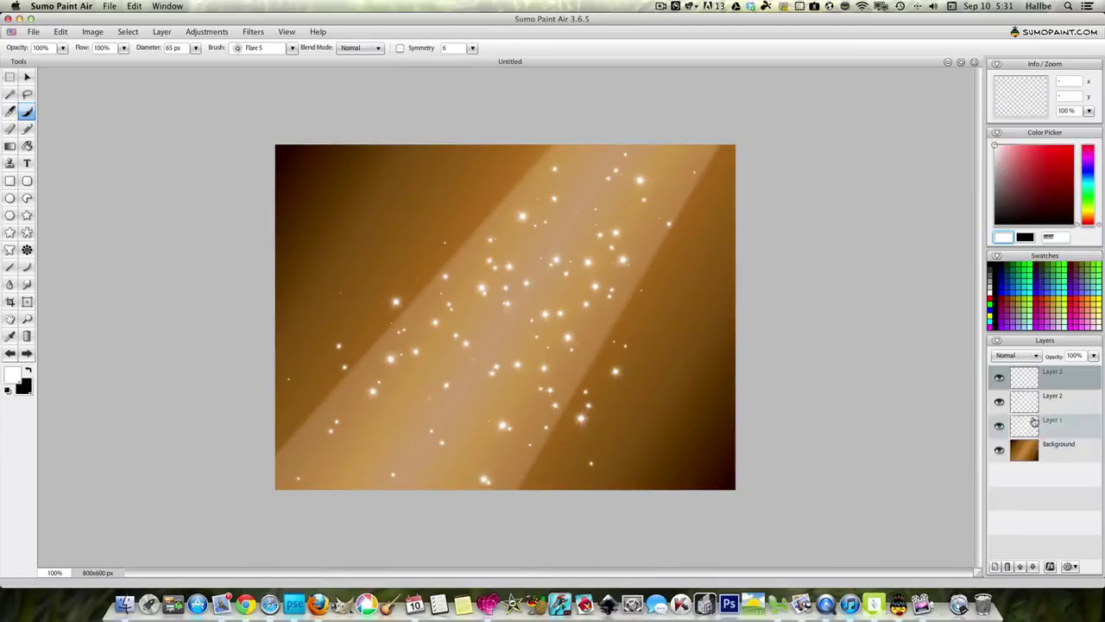
# - Stamp a 256 px Orb on the lower beam and move Layer 3 just above Background
pyautogui.click(28, 371)
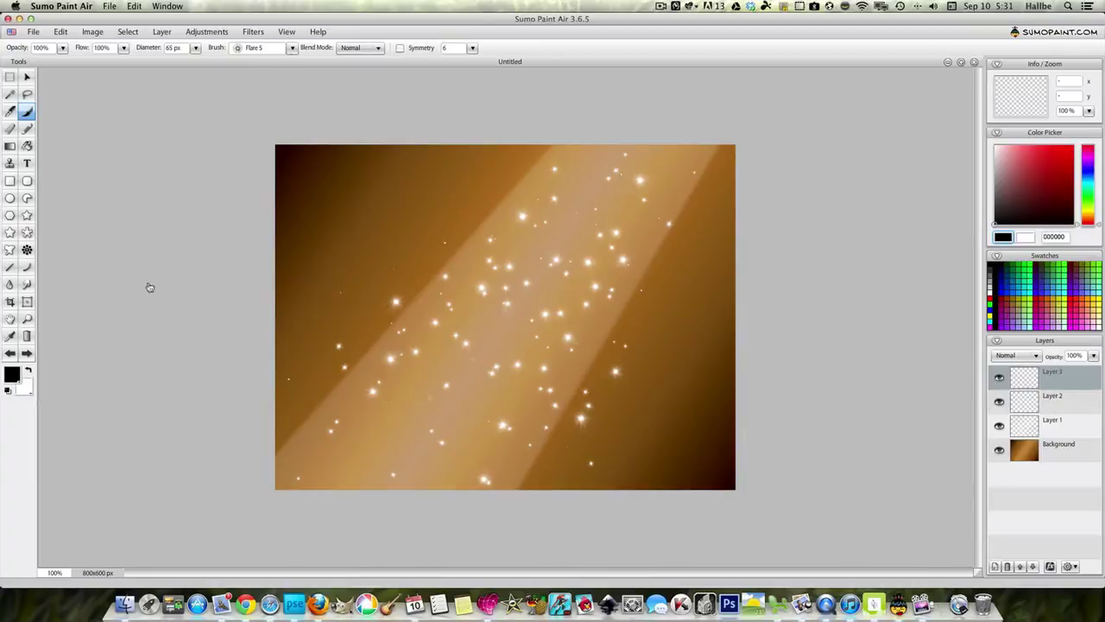
pyautogui.click(288, 49)
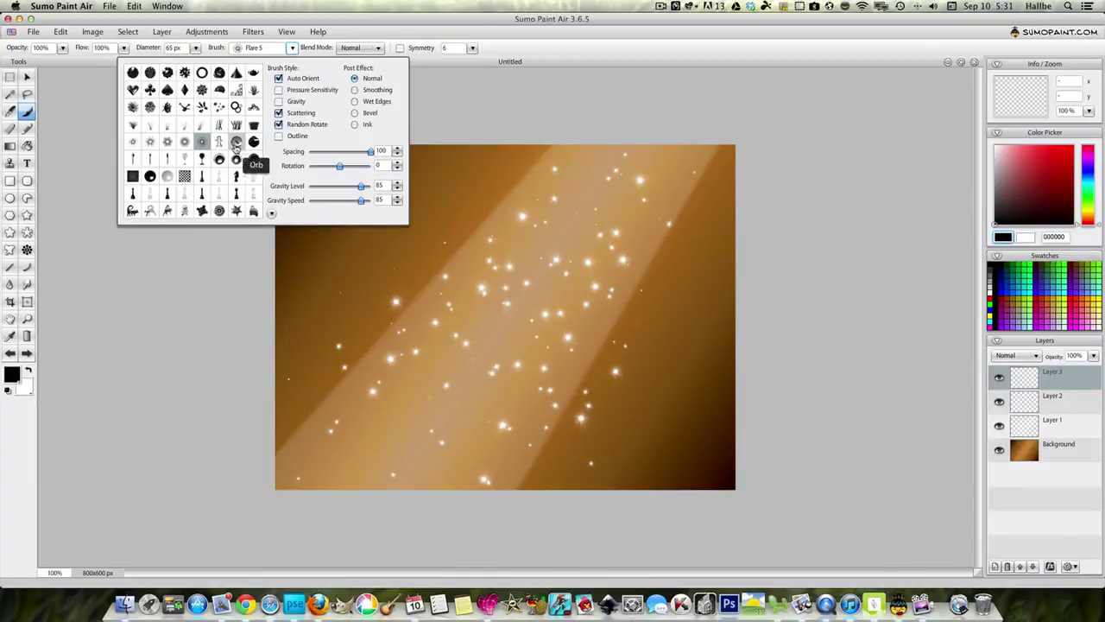
pyautogui.click(236, 141)
pyautogui.click(195, 52)
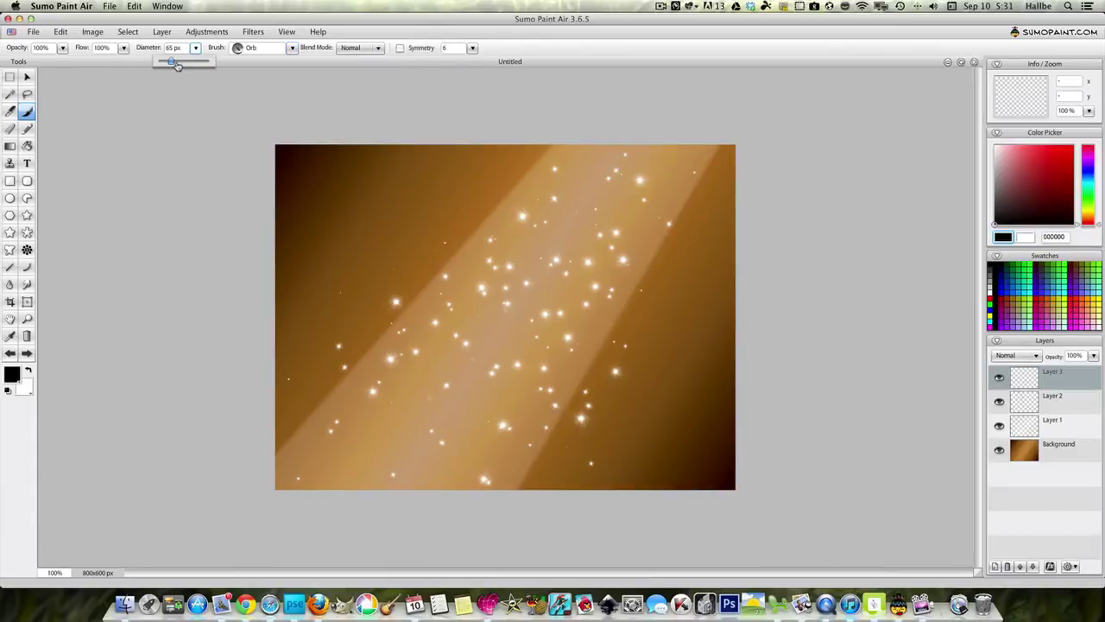
pyautogui.moveTo(177, 66); pyautogui.dragTo(210, 66)
pyautogui.click(444, 405)
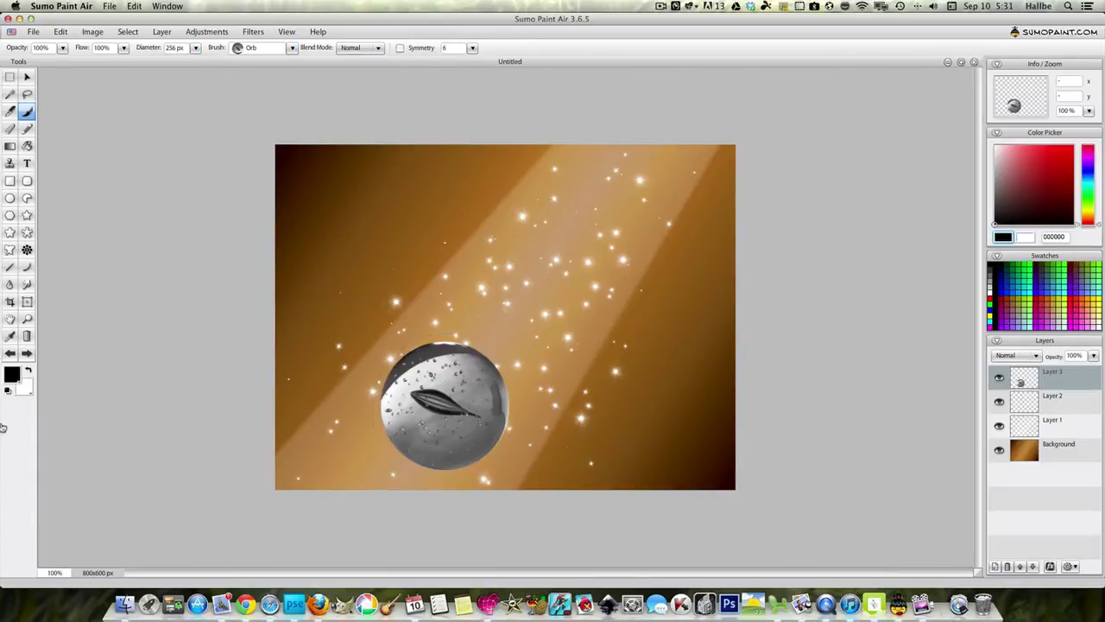
pyautogui.moveTo(1027, 380); pyautogui.dragTo(1033, 451)
# - Free Transform the orb, shrink it slightly, and warp it into a slanted rock shape
pyautogui.click(27, 77)
pyautogui.rightClick(447, 381)
pyautogui.click(467, 386)
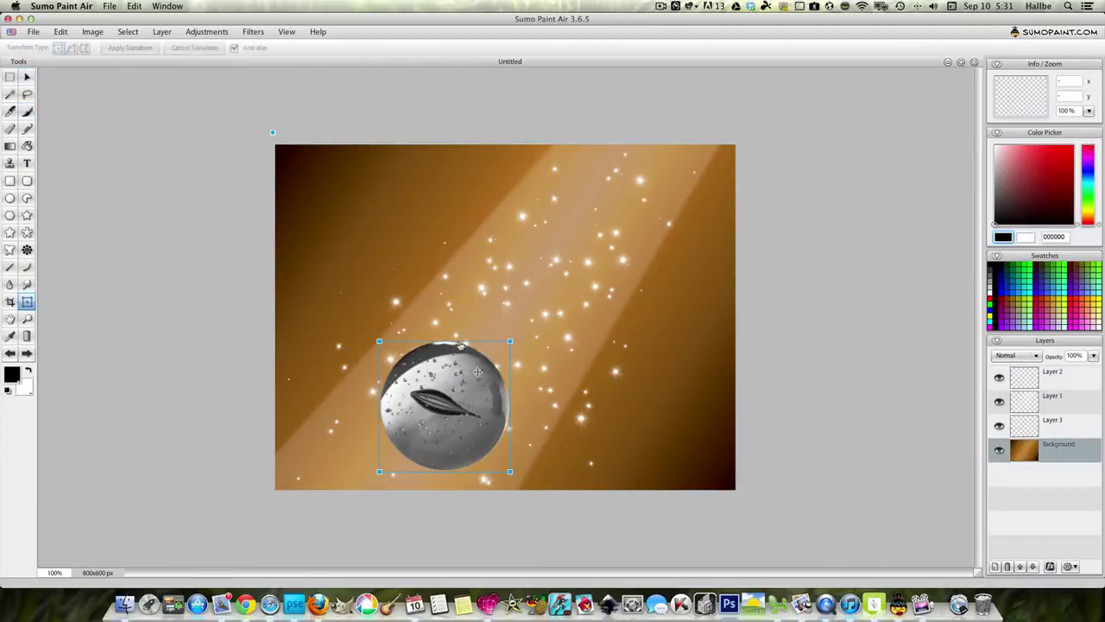
pyautogui.moveTo(512, 345); pyautogui.dragTo(486, 346)
pyautogui.click(74, 51)
pyautogui.moveTo(379, 347); pyautogui.dragTo(401, 352)
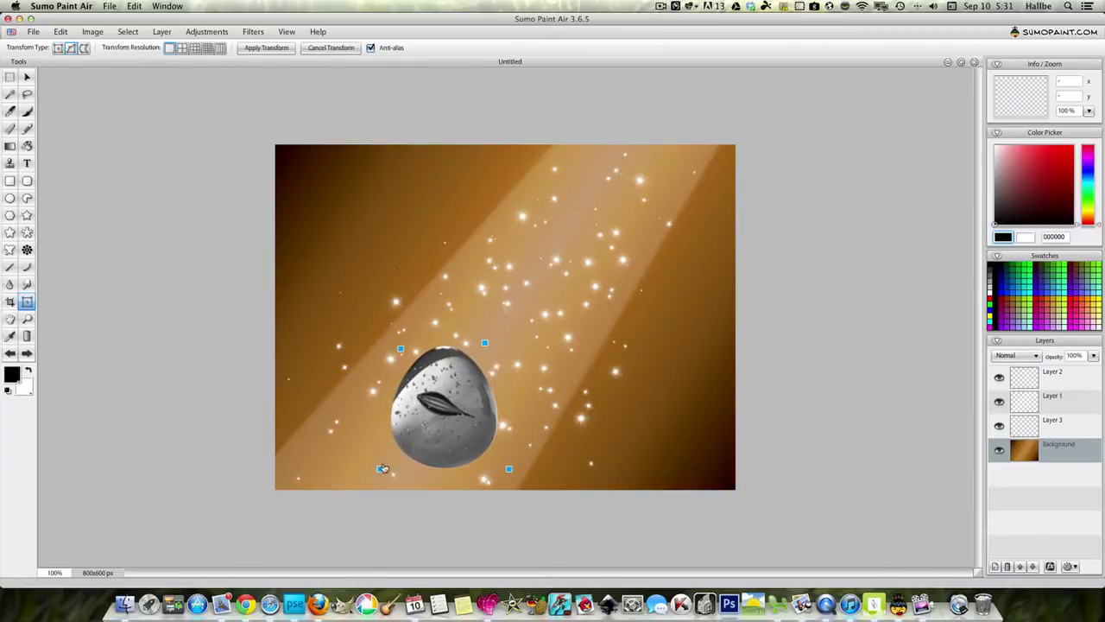
pyautogui.moveTo(384, 470); pyautogui.dragTo(331, 437)
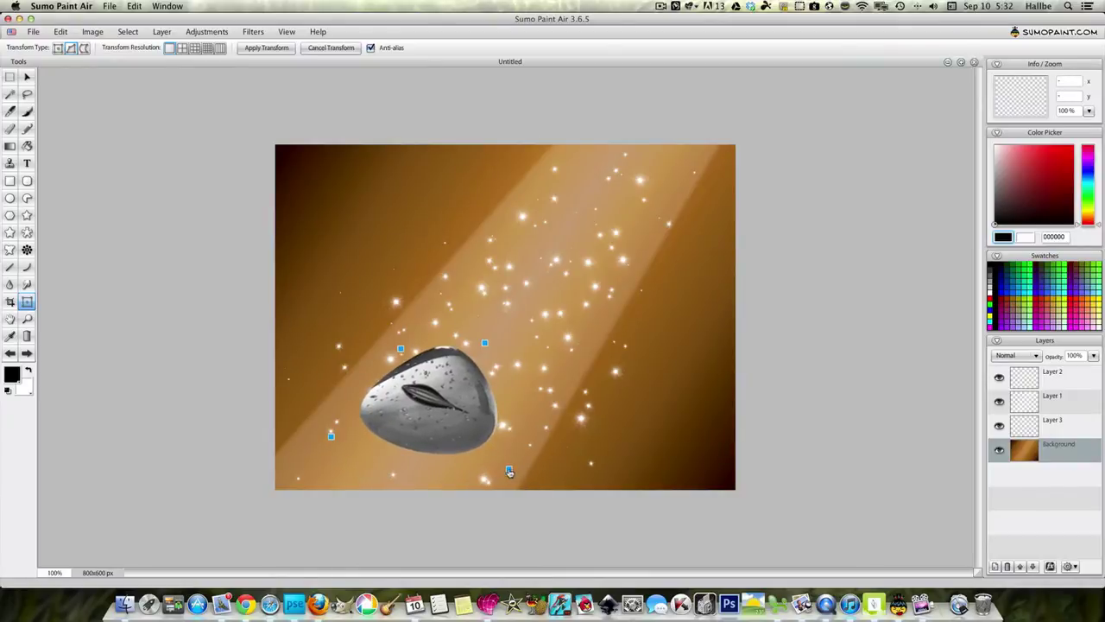
pyautogui.moveTo(509, 471); pyautogui.dragTo(541, 497)
pyautogui.moveTo(486, 347); pyautogui.dragTo(507, 345)
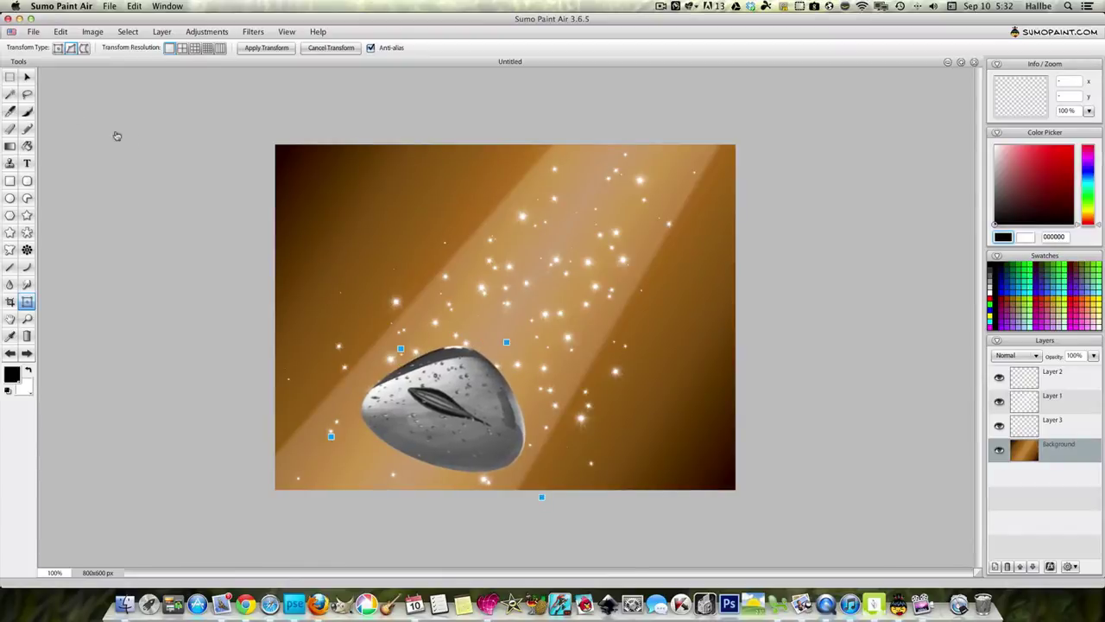
# - Enlarge the rock in scale mode and shift it up and to the left
pyautogui.click(57, 47)
pyautogui.moveTo(361, 346); pyautogui.dragTo(316, 299)
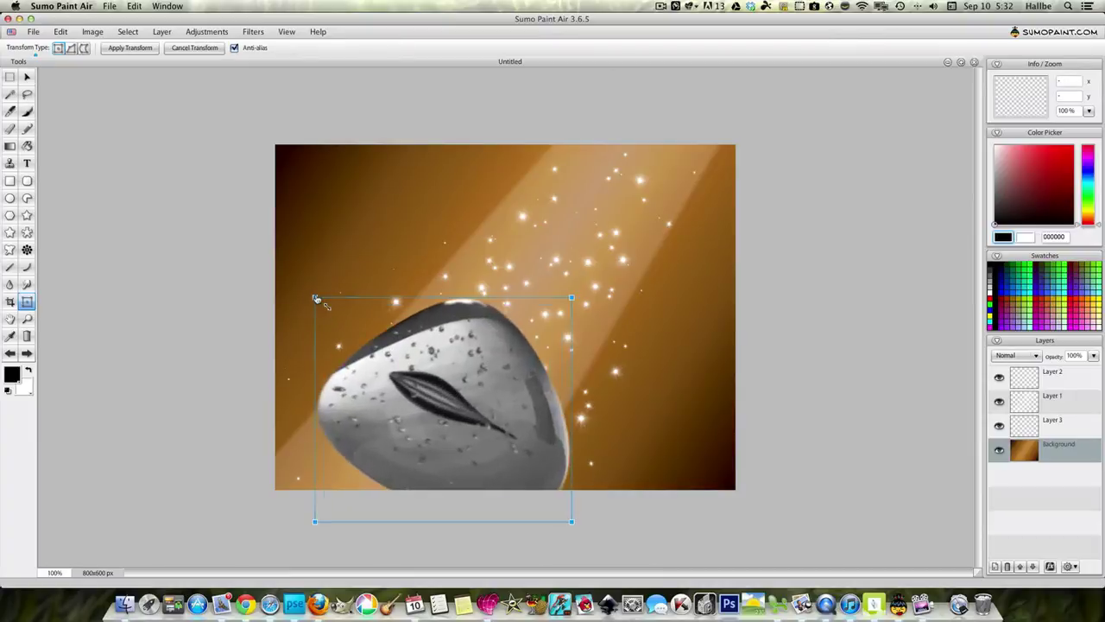
pyautogui.moveTo(380, 399); pyautogui.dragTo(347, 379)
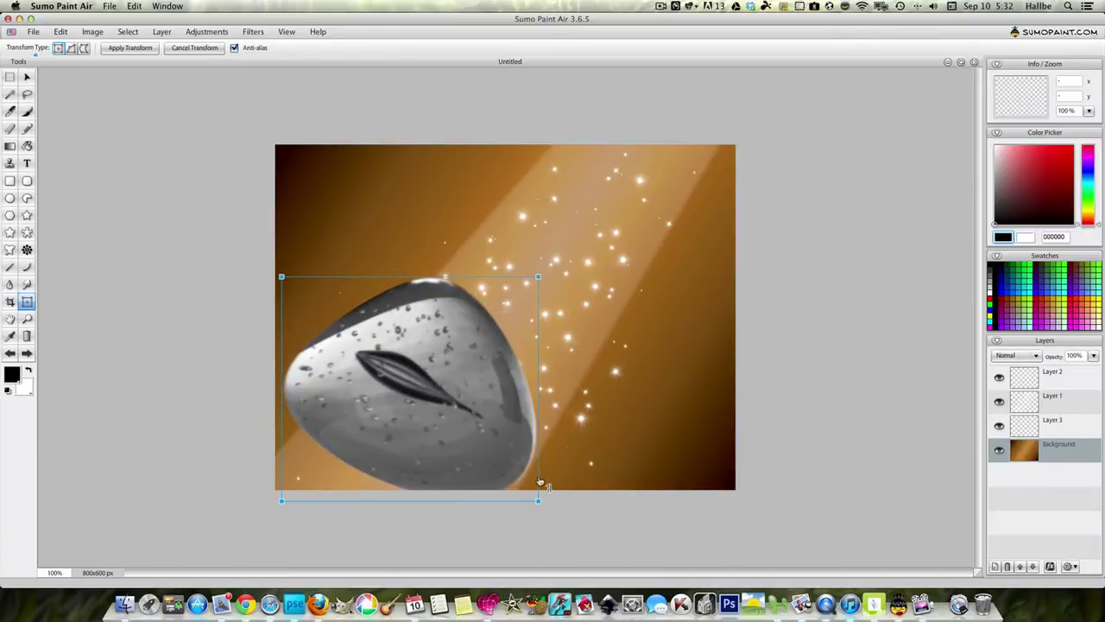
pyautogui.moveTo(542, 508); pyautogui.dragTo(554, 515)
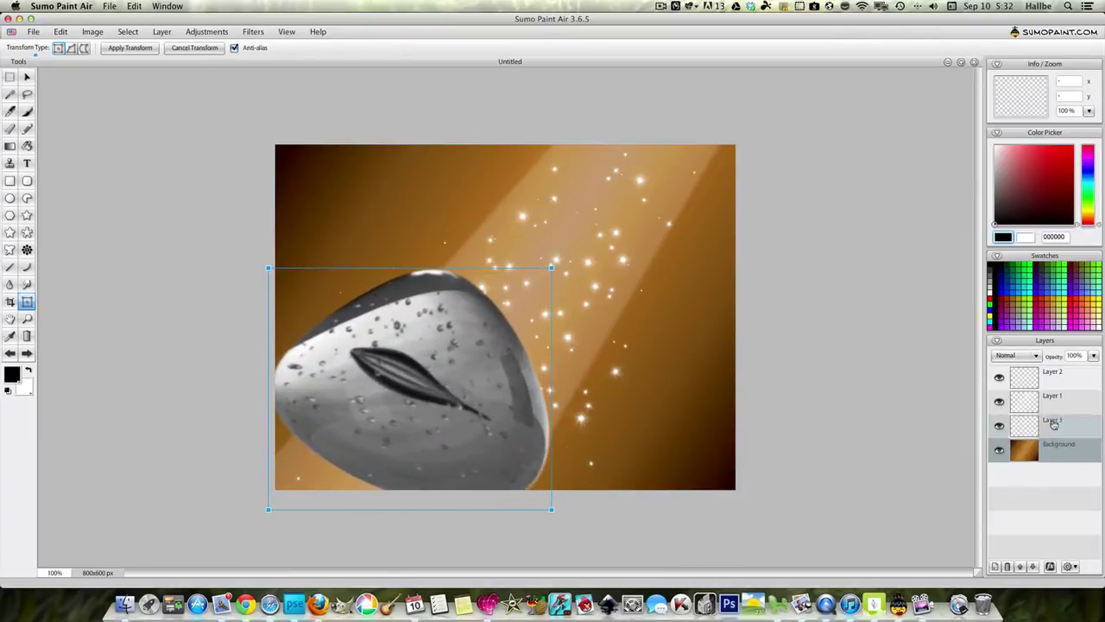
# - Restart the Free Transform and shrink the rock into the lower-left corner
pyautogui.click(1032, 401)
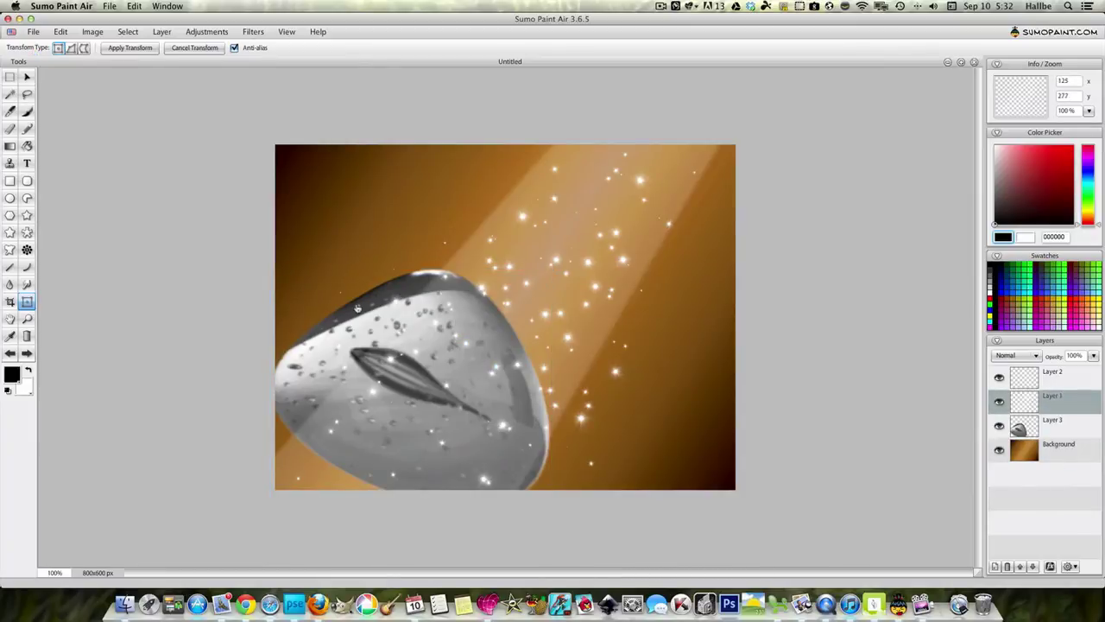
pyautogui.rightClick(447, 348)
pyautogui.click(470, 355)
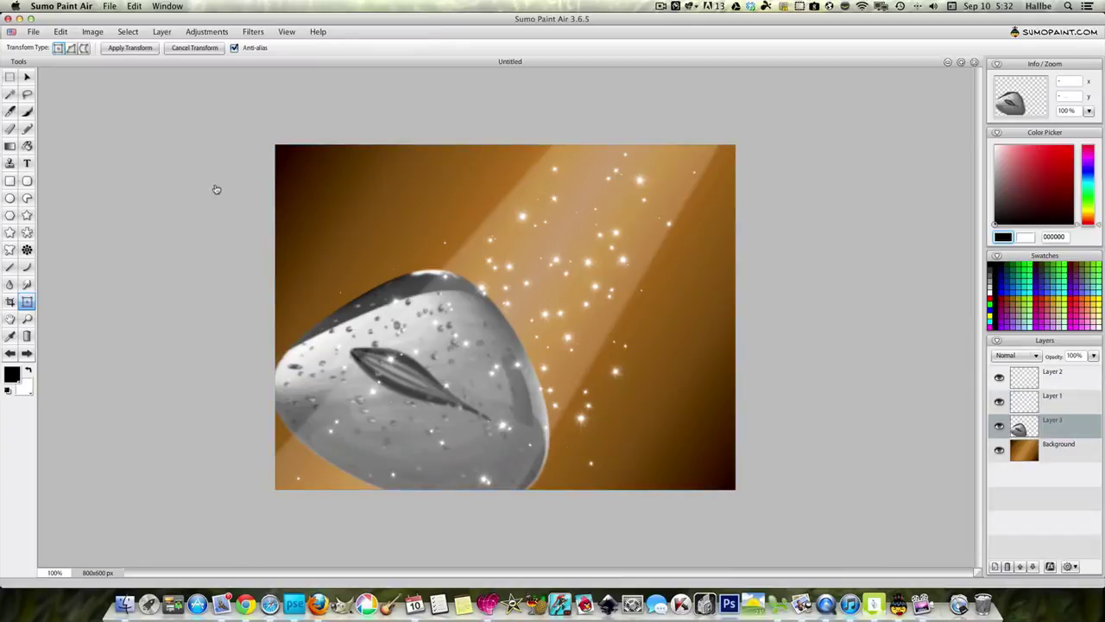
pyautogui.click(27, 77)
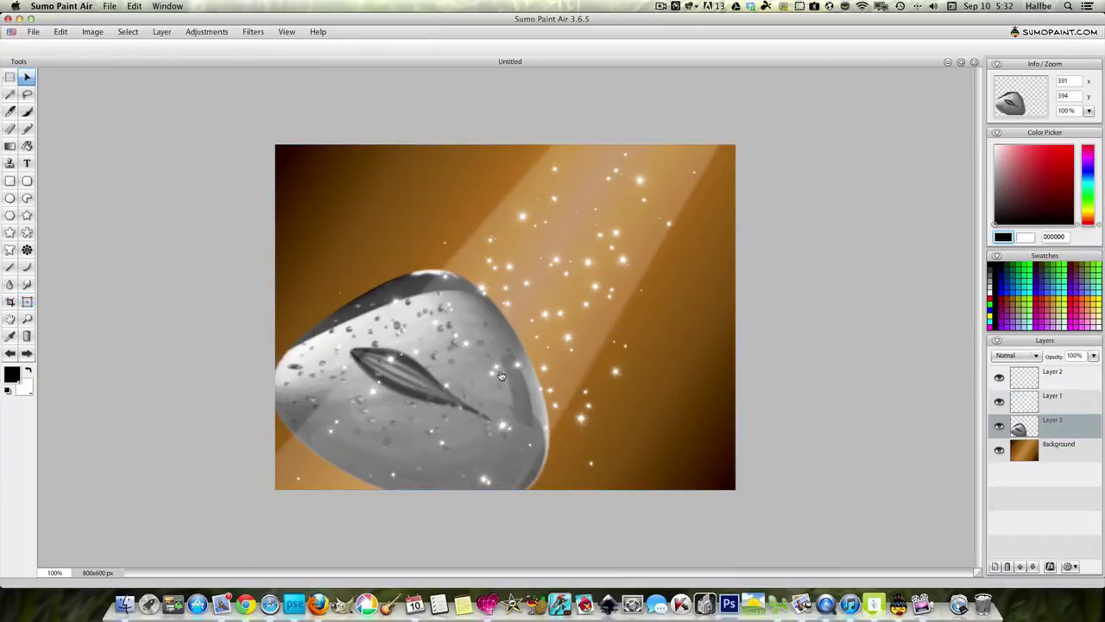
pyautogui.rightClick(496, 366)
pyautogui.click(511, 373)
pyautogui.moveTo(551, 267); pyautogui.dragTo(470, 382)
# - Apply the transform, then colorize the rock pale gold with Hue -140 and Saturation 23
pyautogui.press('Return')
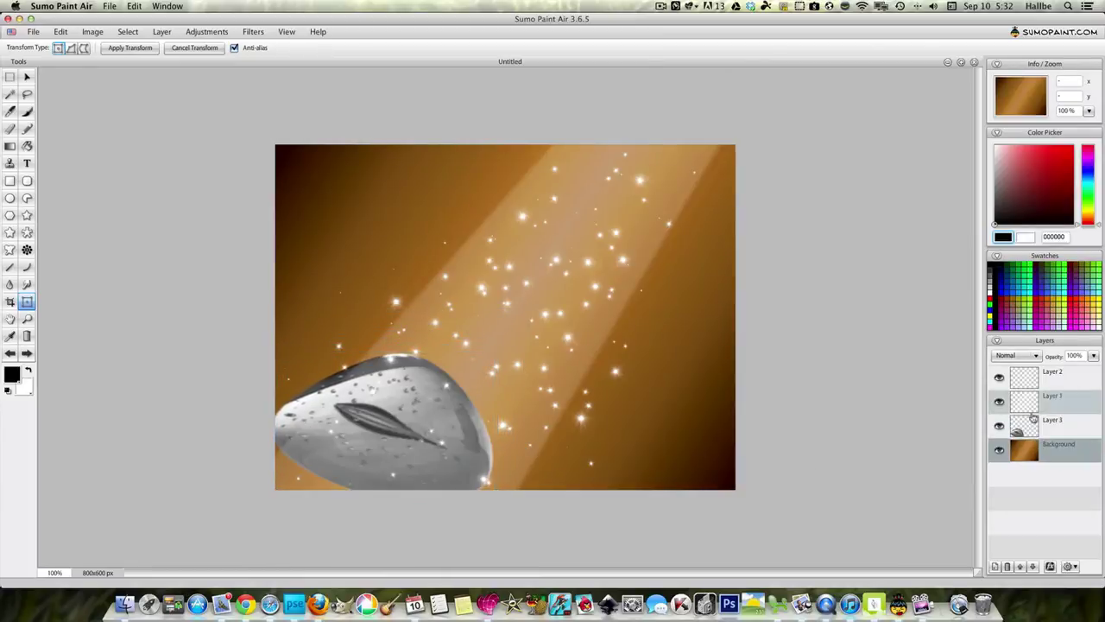
pyautogui.click(206, 31)
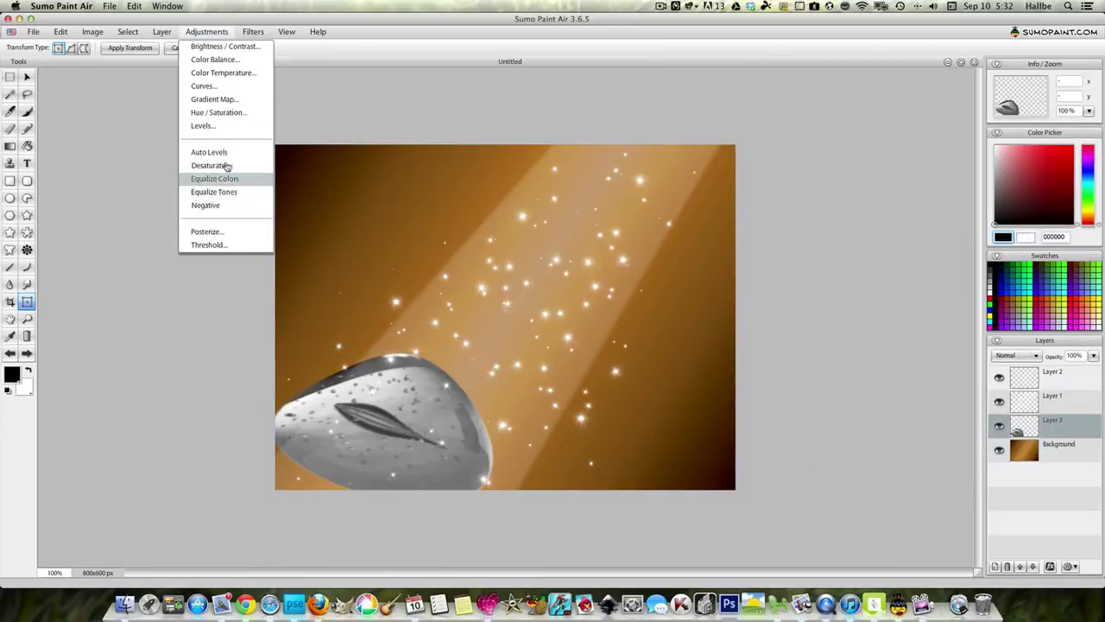
pyautogui.click(239, 110)
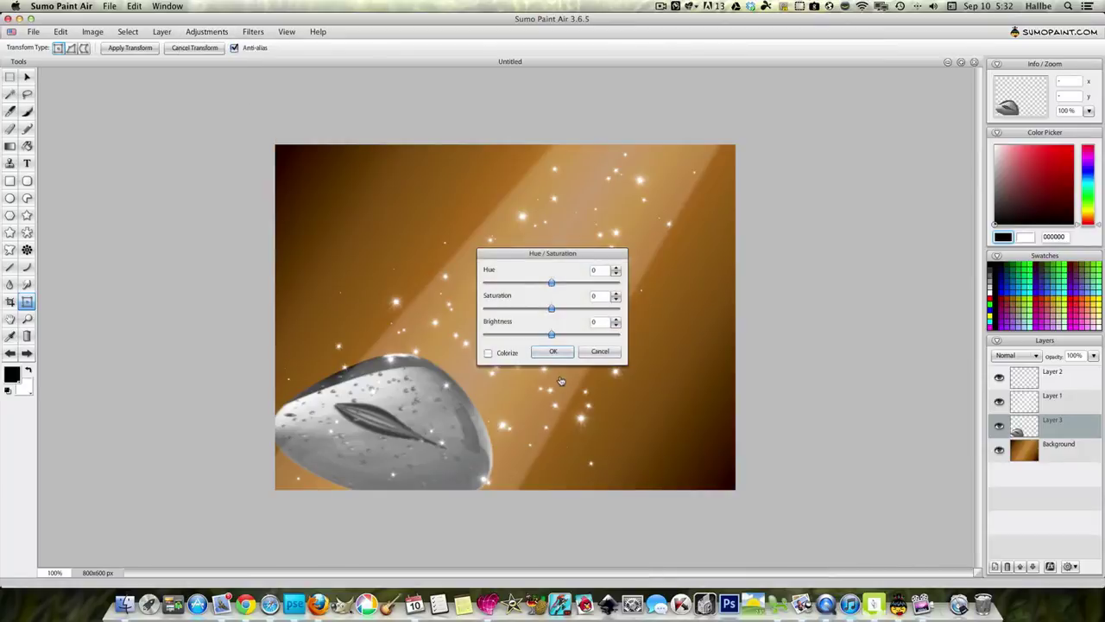
pyautogui.click(489, 353)
pyautogui.moveTo(551, 285); pyautogui.dragTo(497, 285)
pyautogui.moveTo(552, 308); pyautogui.dragTo(566, 308)
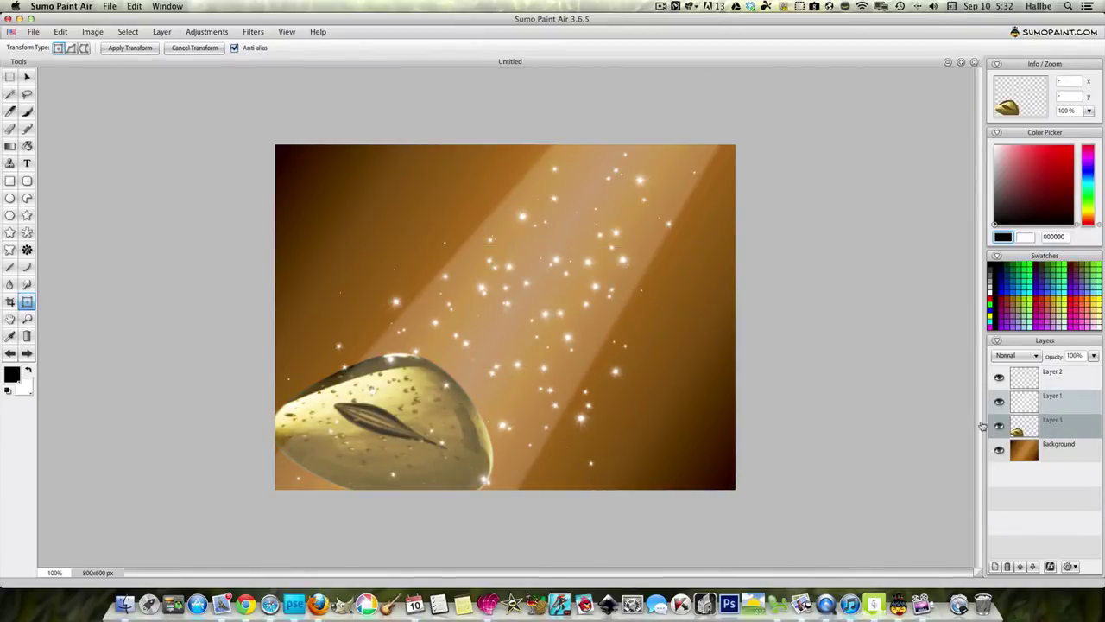
pyautogui.click(1011, 420)
# - On the rock layer, set up the Dodge tool with Air Brush 2, 12% strength and a 160 px diameter
pyautogui.click(1025, 429)
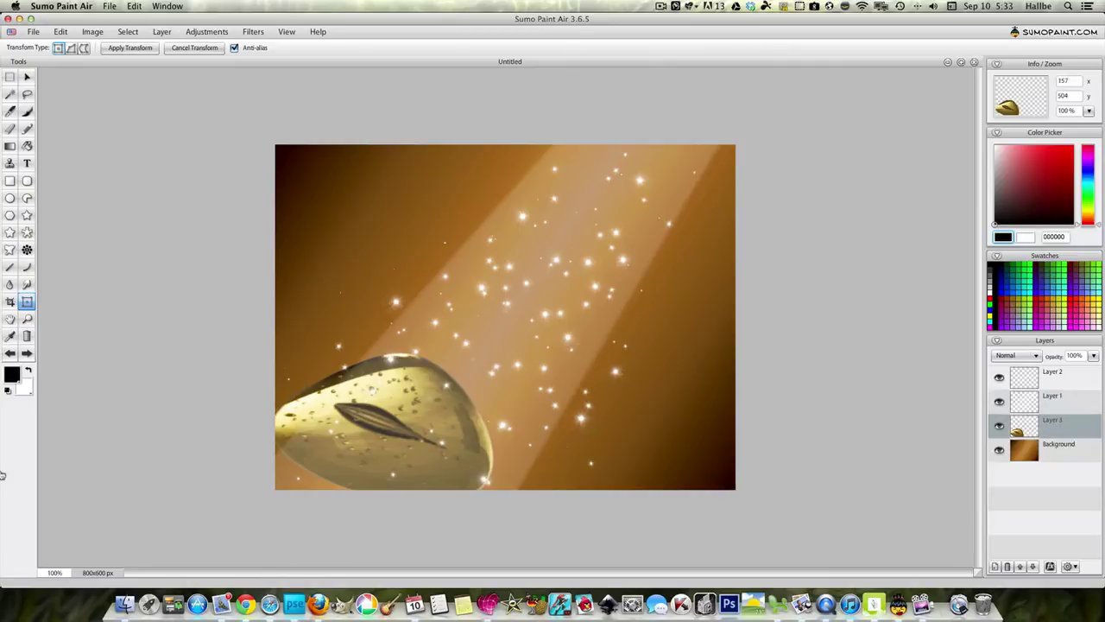
pyautogui.click(9, 284)
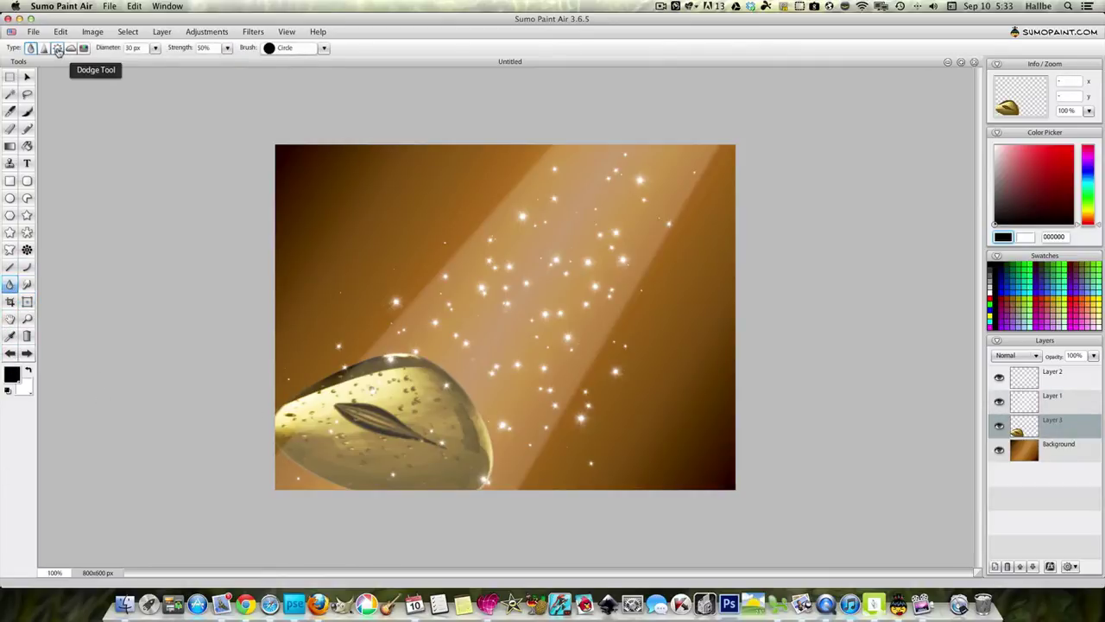
pyautogui.click(57, 48)
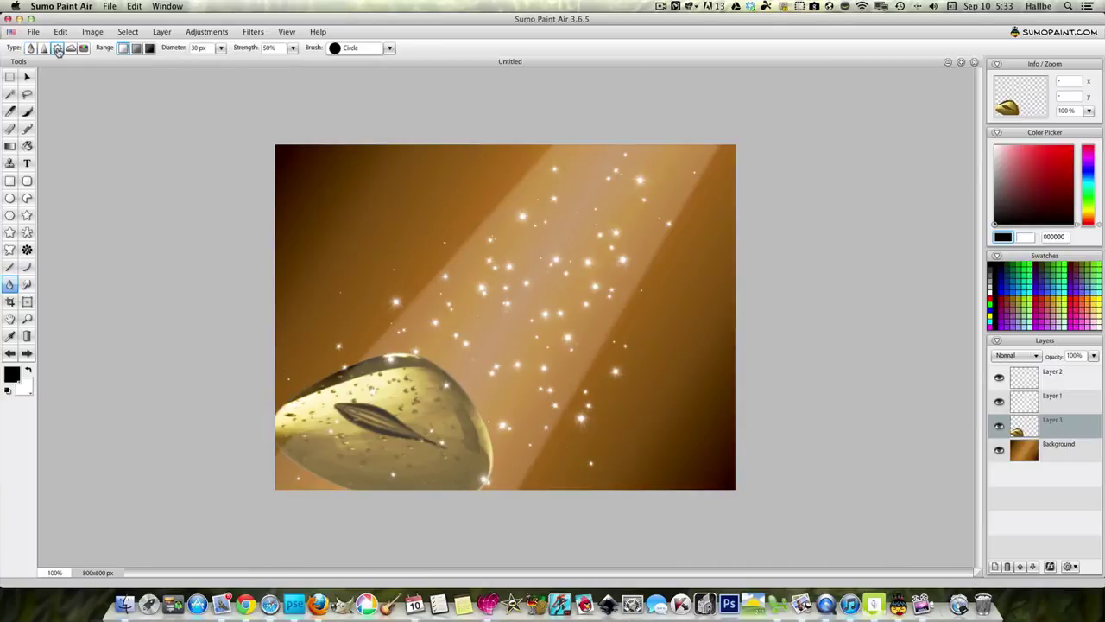
pyautogui.click(390, 48)
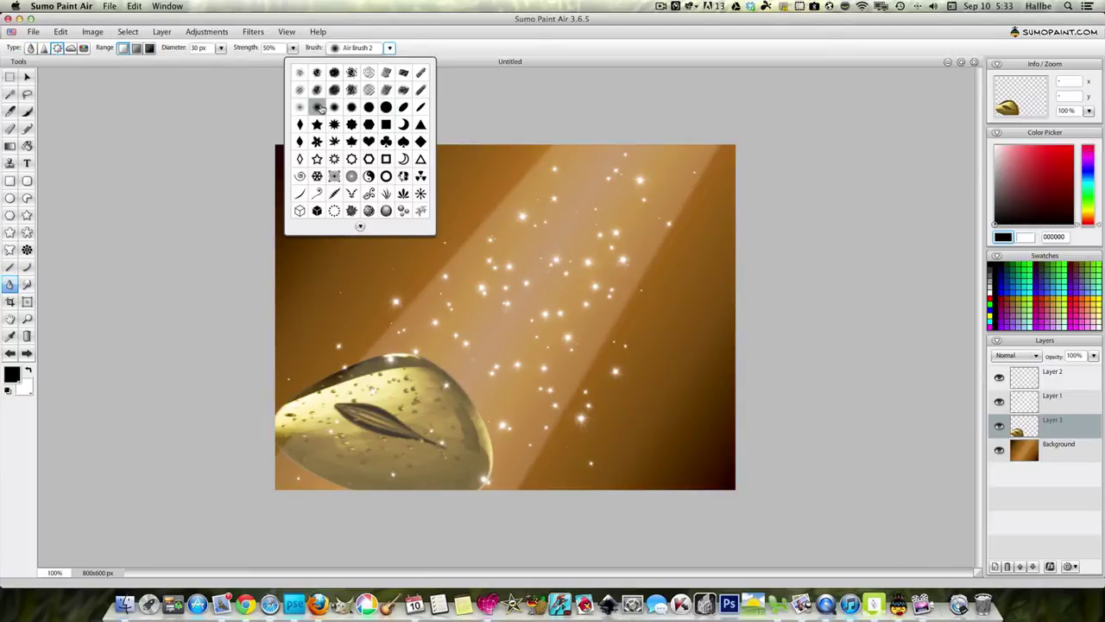
pyautogui.click(293, 49)
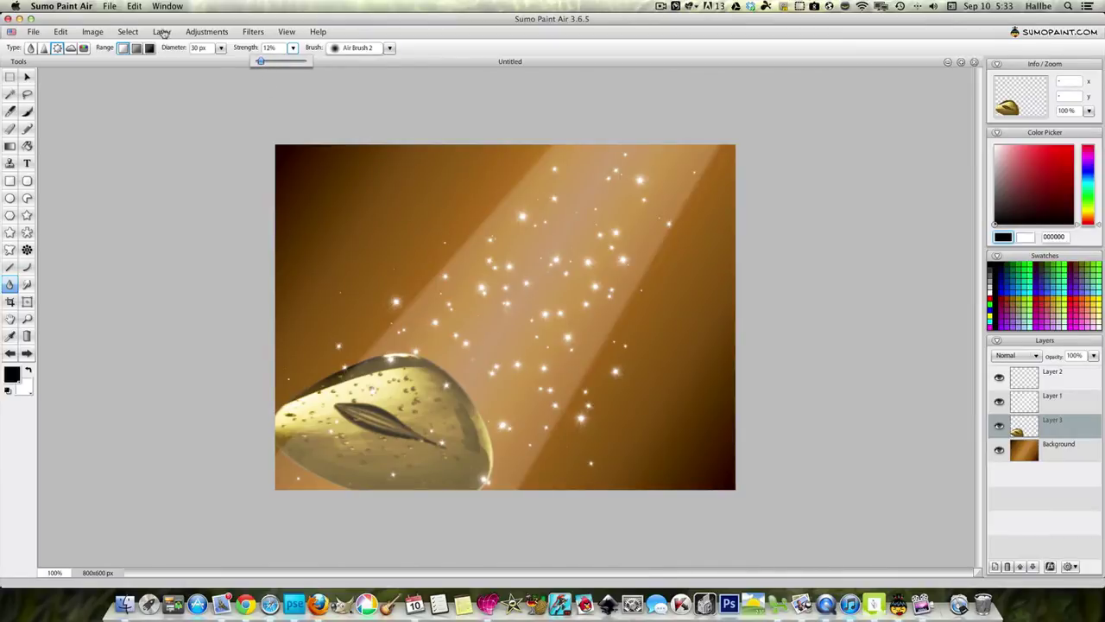
pyautogui.click(221, 49)
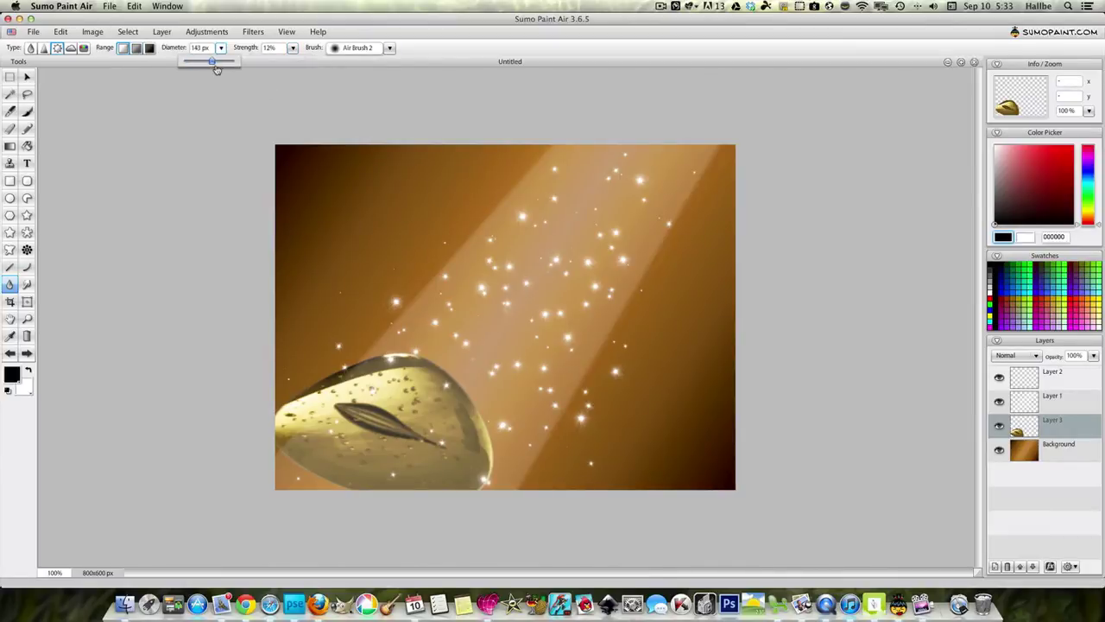
pyautogui.moveTo(218, 69); pyautogui.dragTo(222, 69)
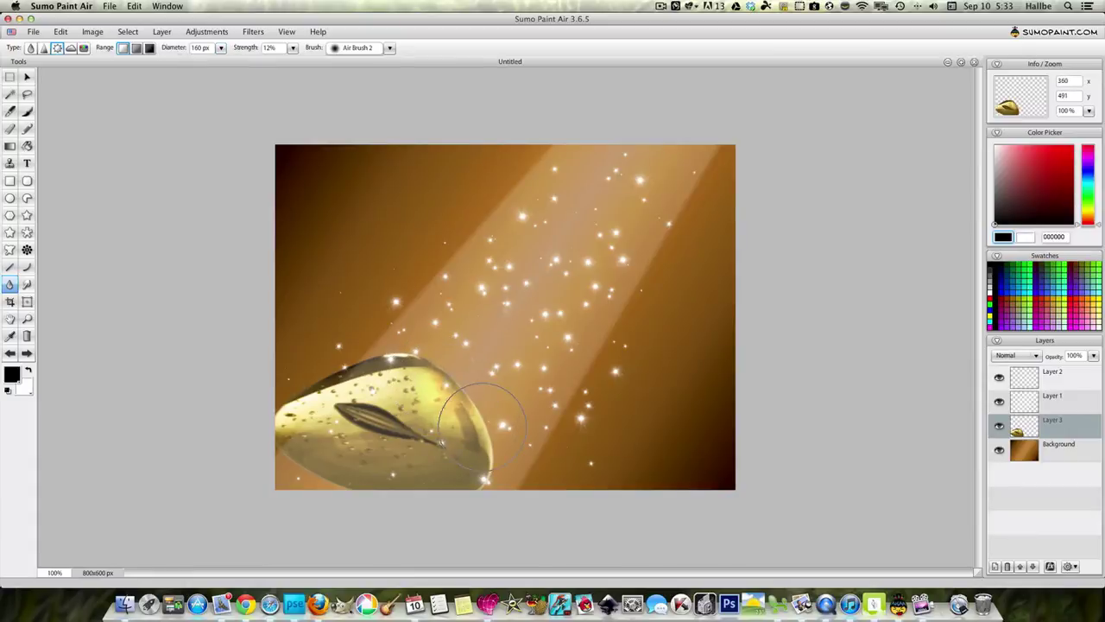
# - Brighten the rock's top and darken its lower-left, bottom and lower-right edges
pyautogui.moveTo(483, 426)
pyautogui.mouseDown()
pyautogui.moveTo(453, 374)
pyautogui.moveTo(384, 357)
pyautogui.moveTo(404, 383)
pyautogui.moveTo(396, 392)
pyautogui.moveTo(403, 372)
pyautogui.moveTo(476, 449)
pyautogui.moveTo(472, 430)
pyautogui.moveTo(495, 479)
pyautogui.mouseUp()
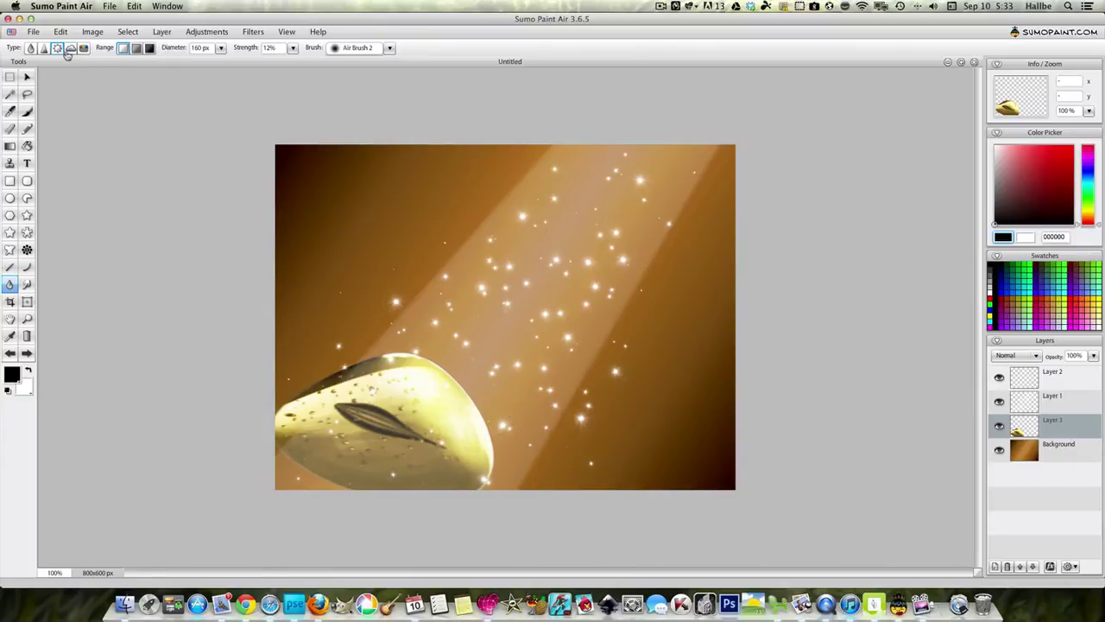
pyautogui.moveTo(268, 391)
pyautogui.mouseDown()
pyautogui.moveTo(299, 445)
pyautogui.moveTo(356, 499)
pyautogui.mouseUp()
pyautogui.moveTo(285, 442)
pyautogui.mouseDown()
pyautogui.moveTo(351, 470)
pyautogui.moveTo(442, 481)
pyautogui.moveTo(349, 472)
pyautogui.moveTo(364, 481)
pyautogui.moveTo(268, 413)
pyautogui.moveTo(393, 496)
pyautogui.moveTo(348, 473)
pyautogui.moveTo(379, 480)
pyautogui.mouseUp()
pyautogui.moveTo(481, 504); pyautogui.dragTo(597, 540)
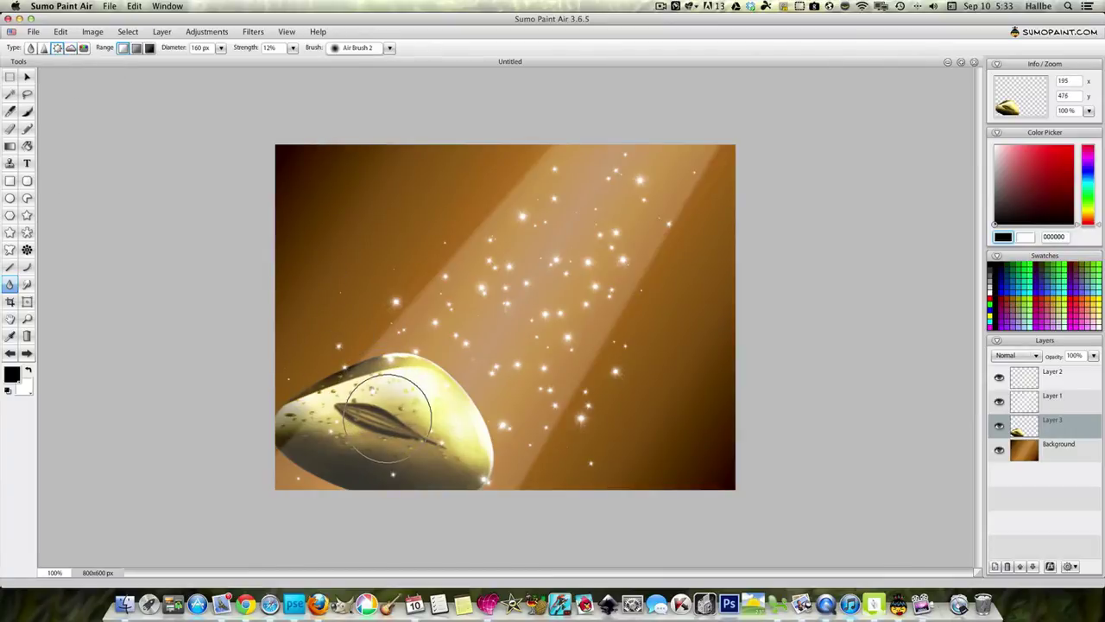
pyautogui.moveTo(388, 419)
pyautogui.mouseDown()
pyautogui.moveTo(374, 402)
pyautogui.moveTo(388, 403)
pyautogui.moveTo(375, 409)
pyautogui.moveTo(416, 440)
pyautogui.moveTo(406, 404)
pyautogui.moveTo(362, 398)
pyautogui.moveTo(338, 423)
pyautogui.mouseUp()
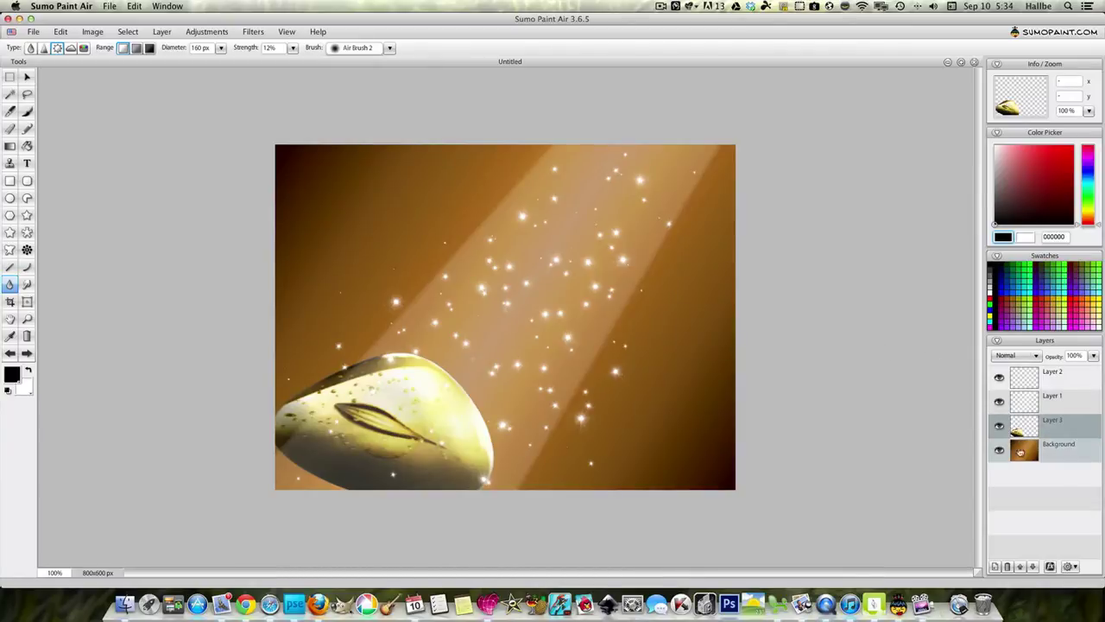
pyautogui.click(1023, 447)
# - Shift the Background's hue to about 155 and lower its brightness to -77 with Hue / Saturation
pyautogui.click(206, 31)
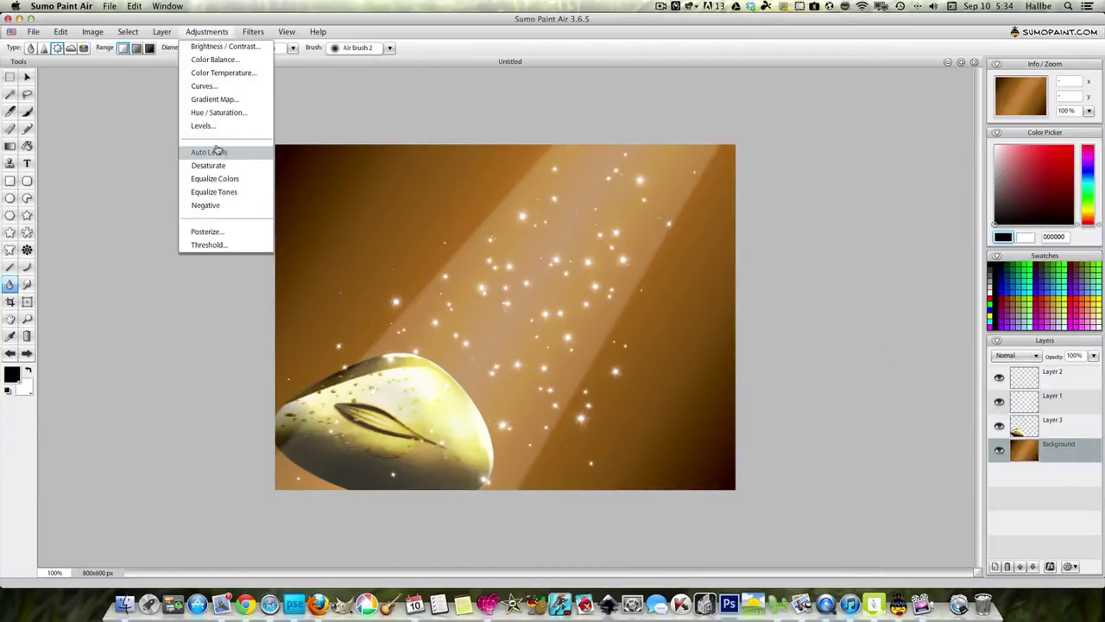
pyautogui.click(228, 113)
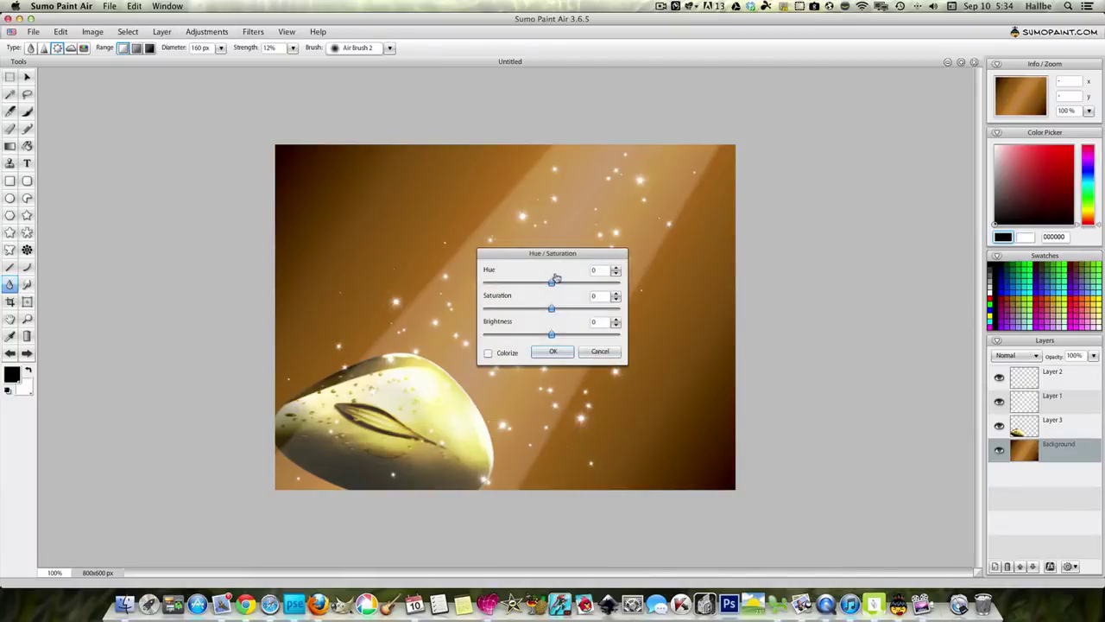
pyautogui.moveTo(556, 278); pyautogui.dragTo(594, 301)
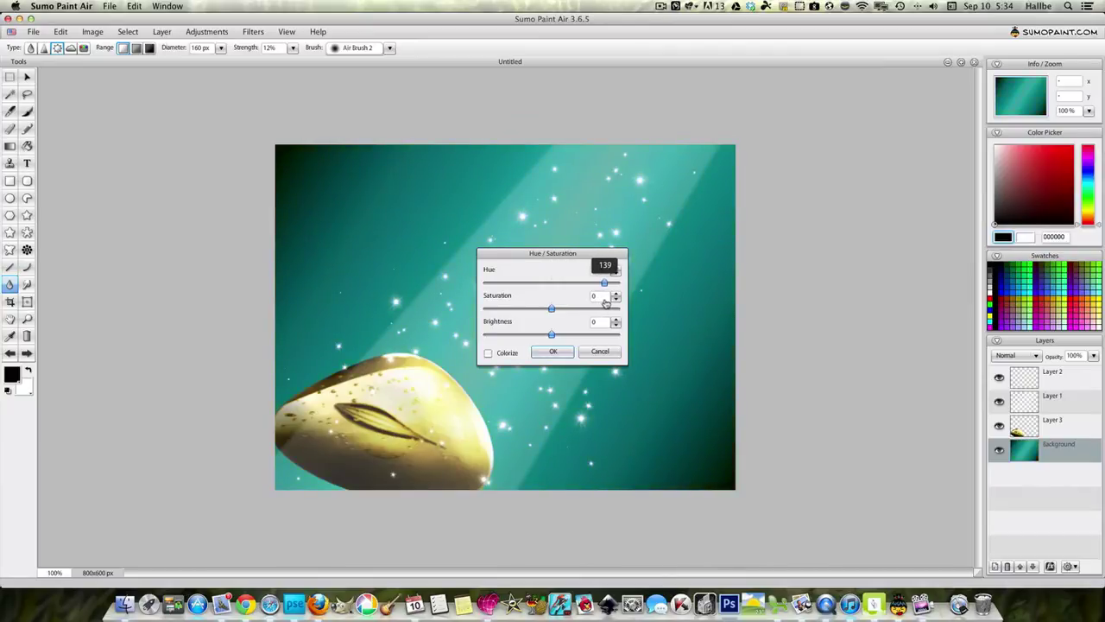
pyautogui.moveTo(612, 300); pyautogui.dragTo(615, 306)
pyautogui.moveTo(551, 334); pyautogui.dragTo(531, 337)
pyautogui.click(553, 351)
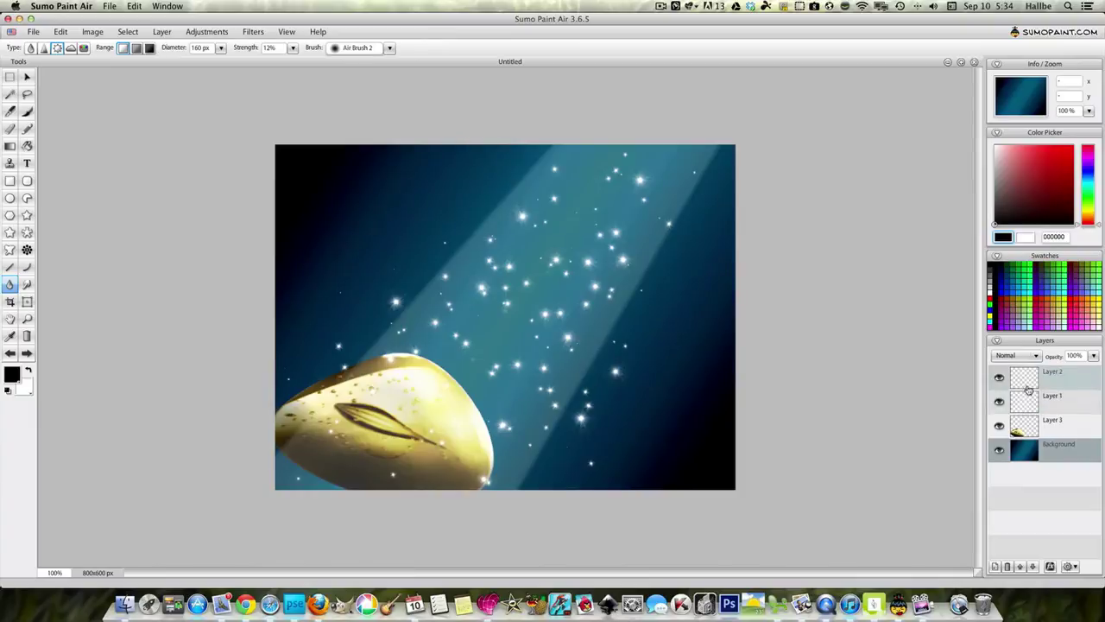
# - Move Layer 2 below the Layer 1 light beam and check the beam's visibility
pyautogui.click(1028, 392)
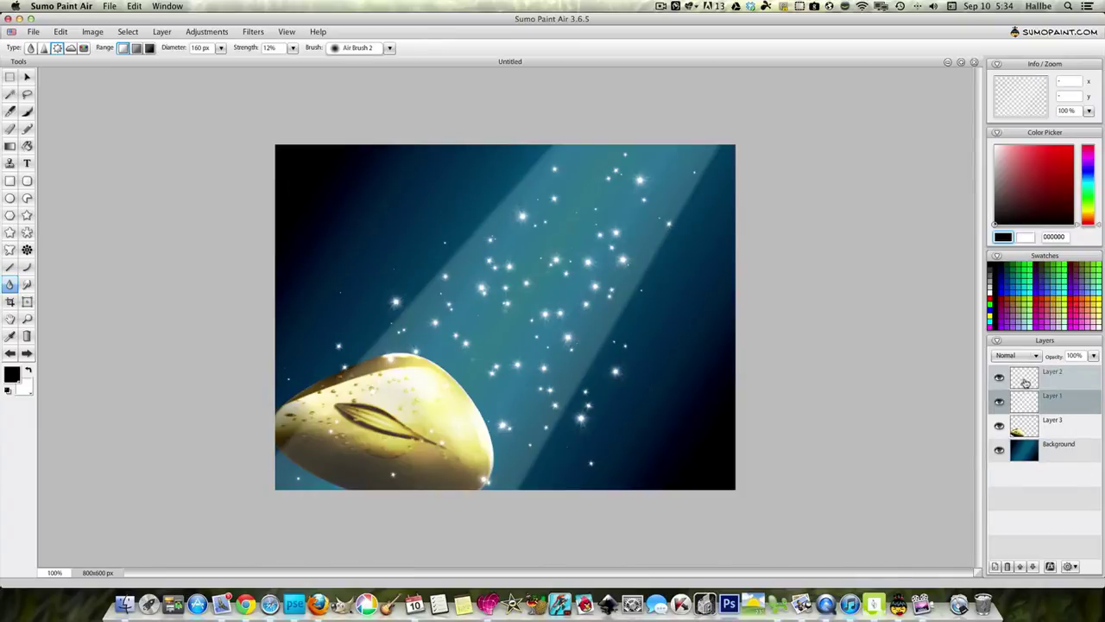
pyautogui.moveTo(1026, 382); pyautogui.dragTo(1026, 420)
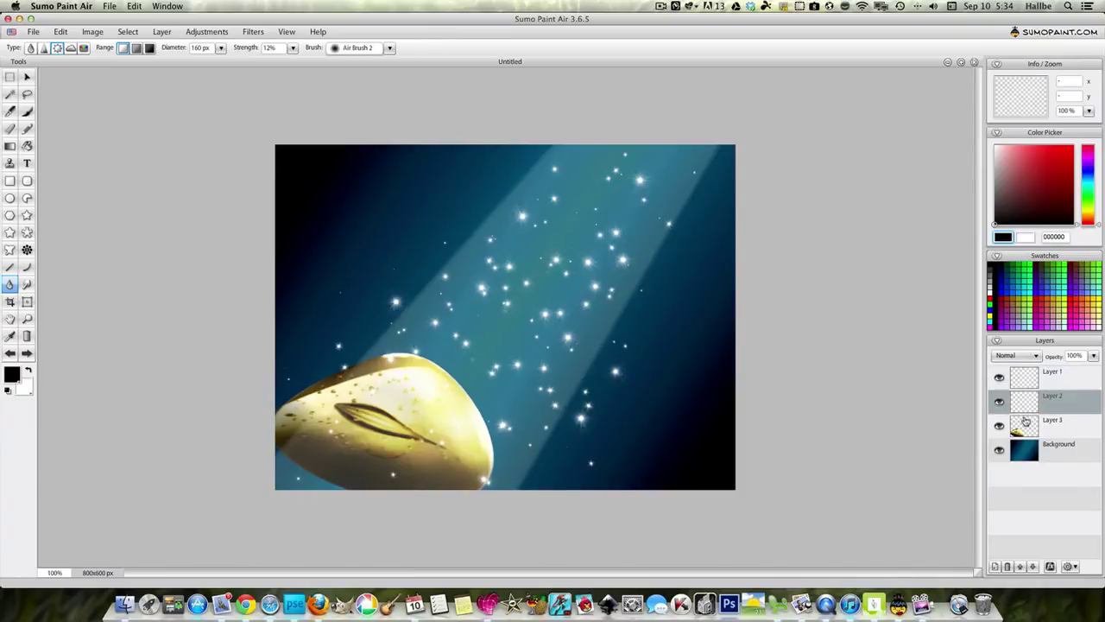
pyautogui.click(998, 378)
pyautogui.click(1000, 380)
# - Apply a slight reverse Twirl distortion to the light beam
pyautogui.click(254, 32)
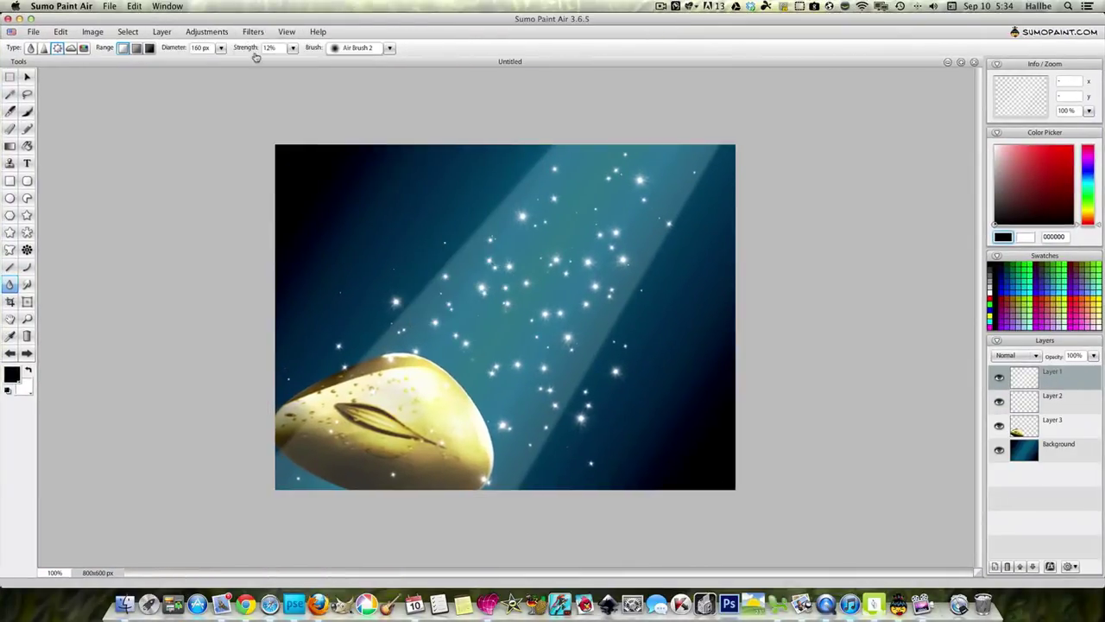
pyautogui.click(252, 33)
pyautogui.moveTo(263, 73)
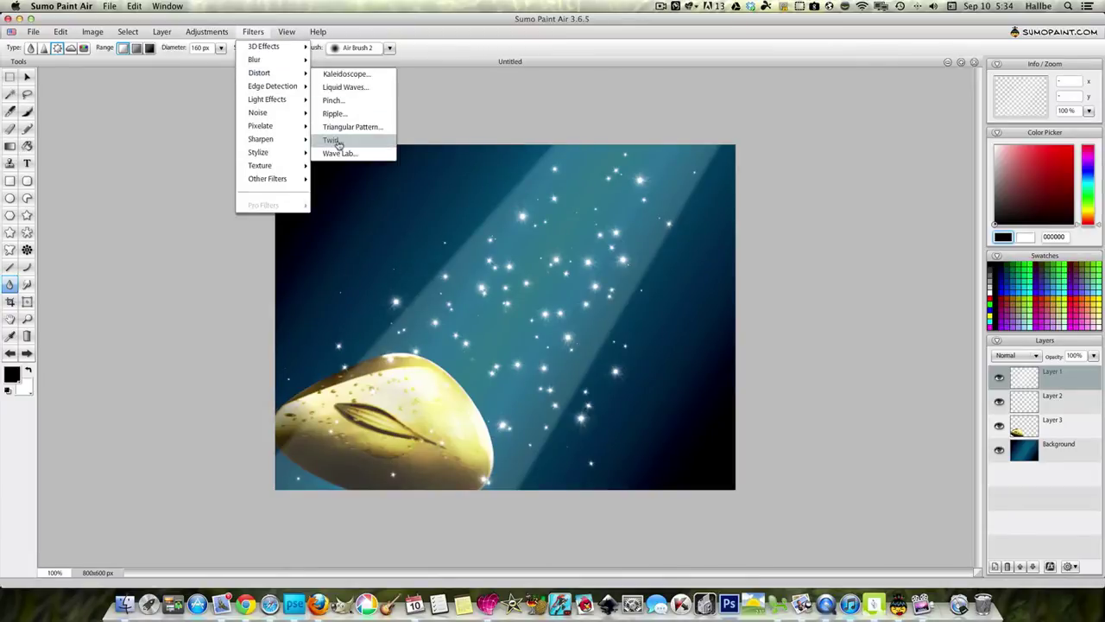
pyautogui.click(333, 140)
pyautogui.moveTo(556, 312); pyautogui.dragTo(552, 313)
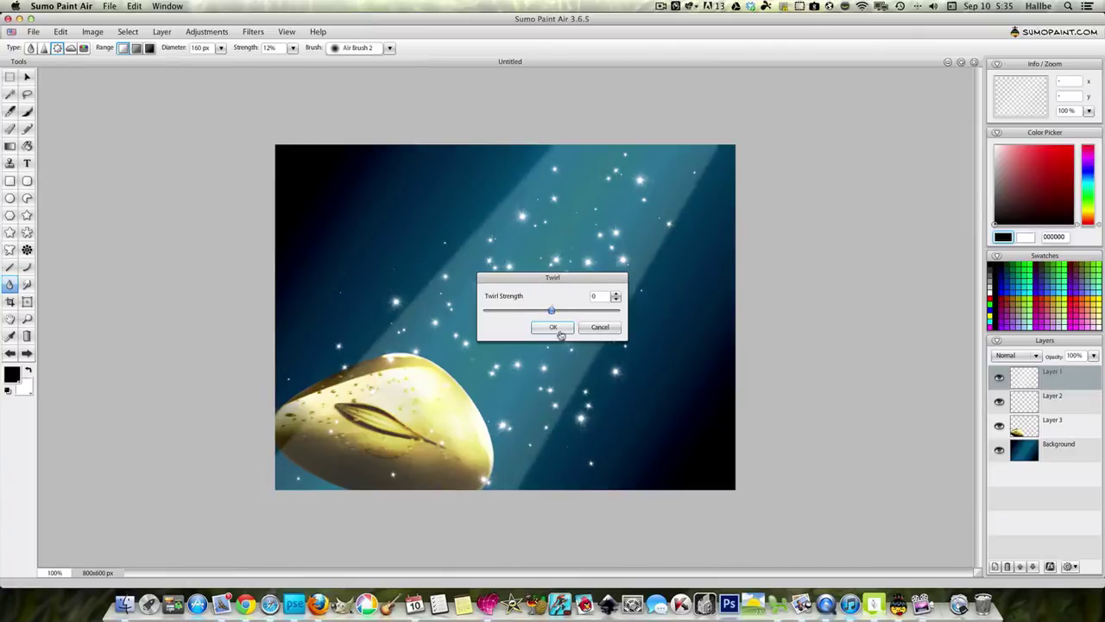
pyautogui.click(579, 331)
# - Apply a Gaussian Blur of about 18.2 to soften the light beam's edges
pyautogui.click(253, 31)
pyautogui.moveTo(259, 60)
pyautogui.click(337, 75)
pyautogui.moveTo(576, 237); pyautogui.dragTo(781, 242)
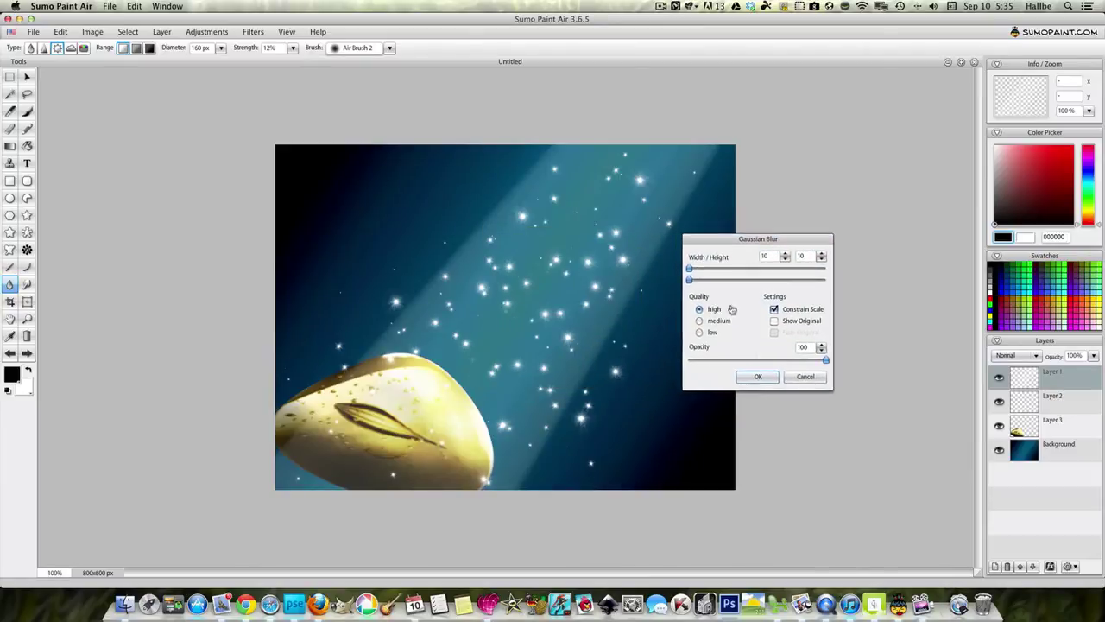
pyautogui.moveTo(700, 283); pyautogui.dragTo(699, 282)
pyautogui.click(758, 378)
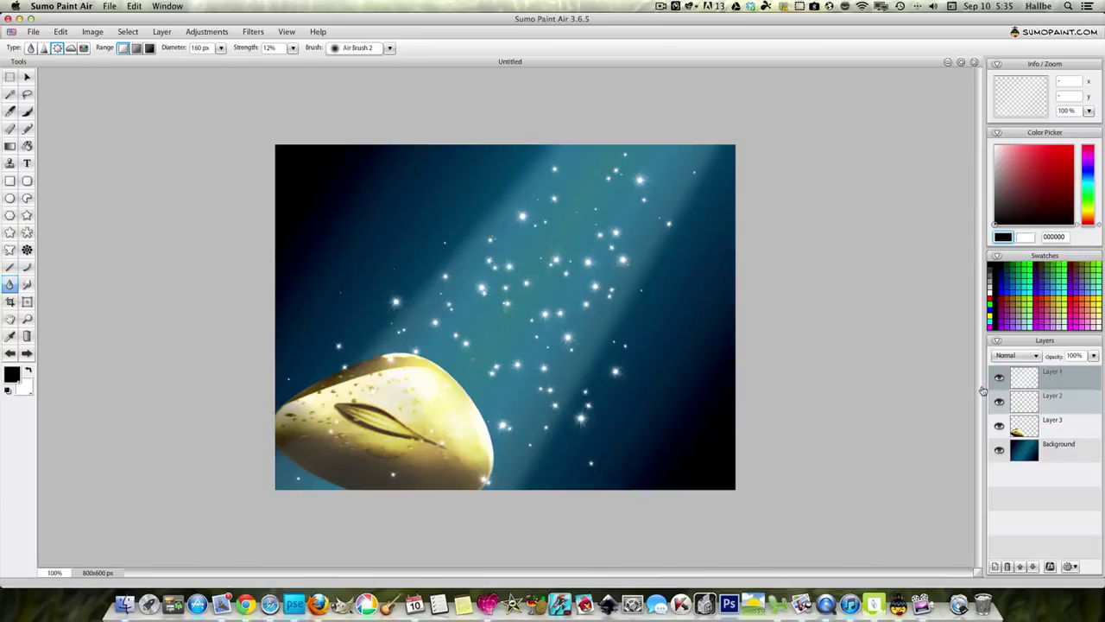
# - Set Layer 2's sparkles to Overlay blending after trying Hard Light and Lighten
pyautogui.click(1025, 403)
pyautogui.click(1017, 355)
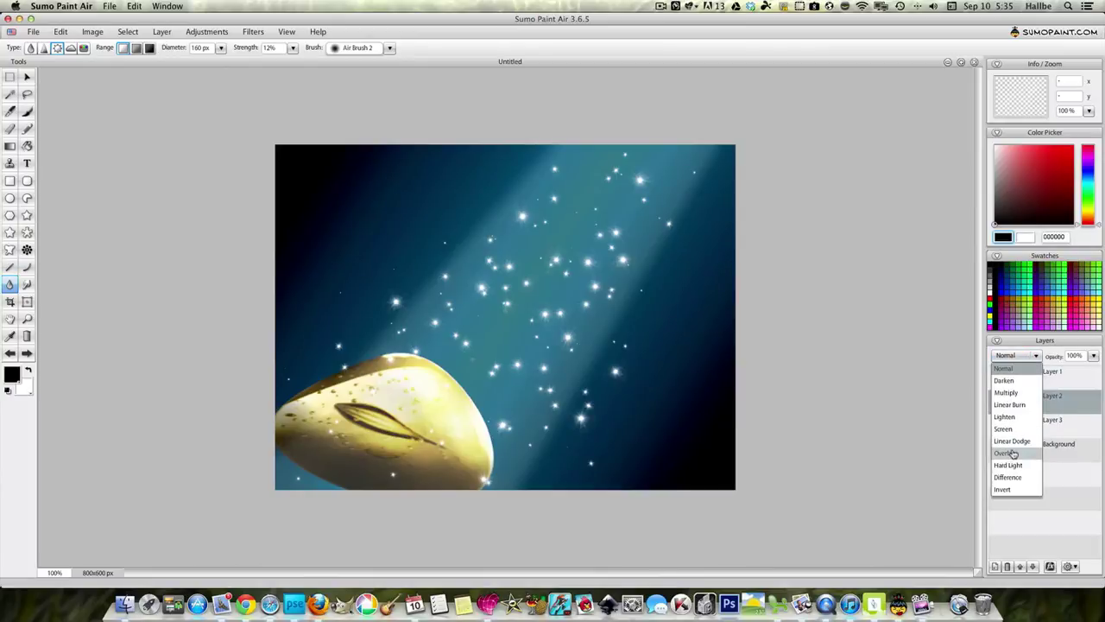
pyautogui.click(1014, 452)
pyautogui.click(1017, 355)
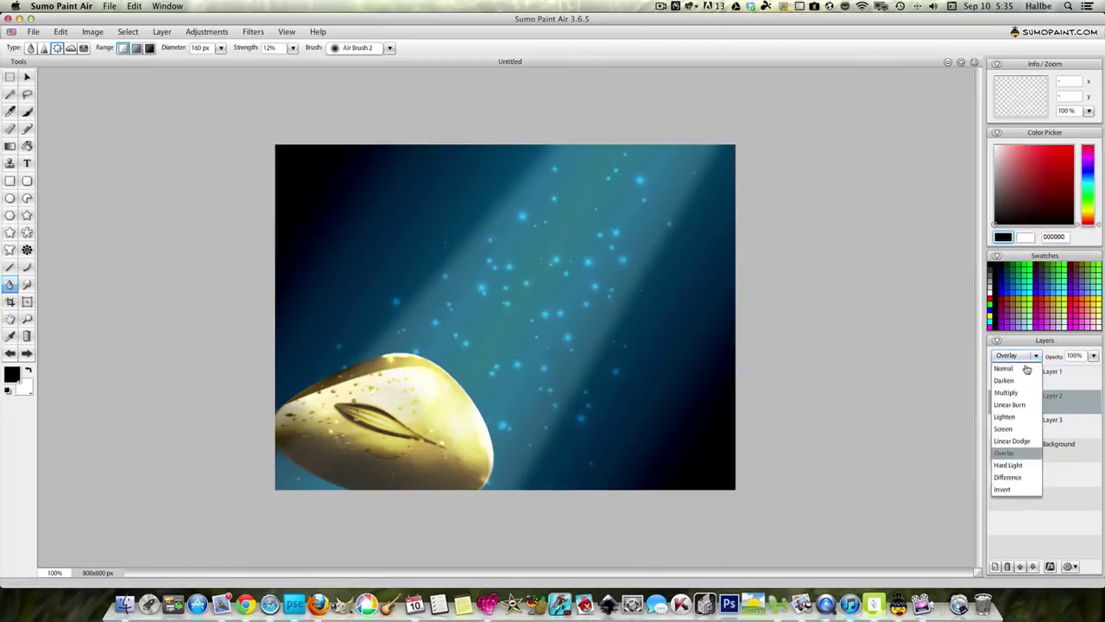
pyautogui.click(1022, 465)
pyautogui.click(1017, 354)
pyautogui.click(1016, 417)
pyautogui.click(1017, 355)
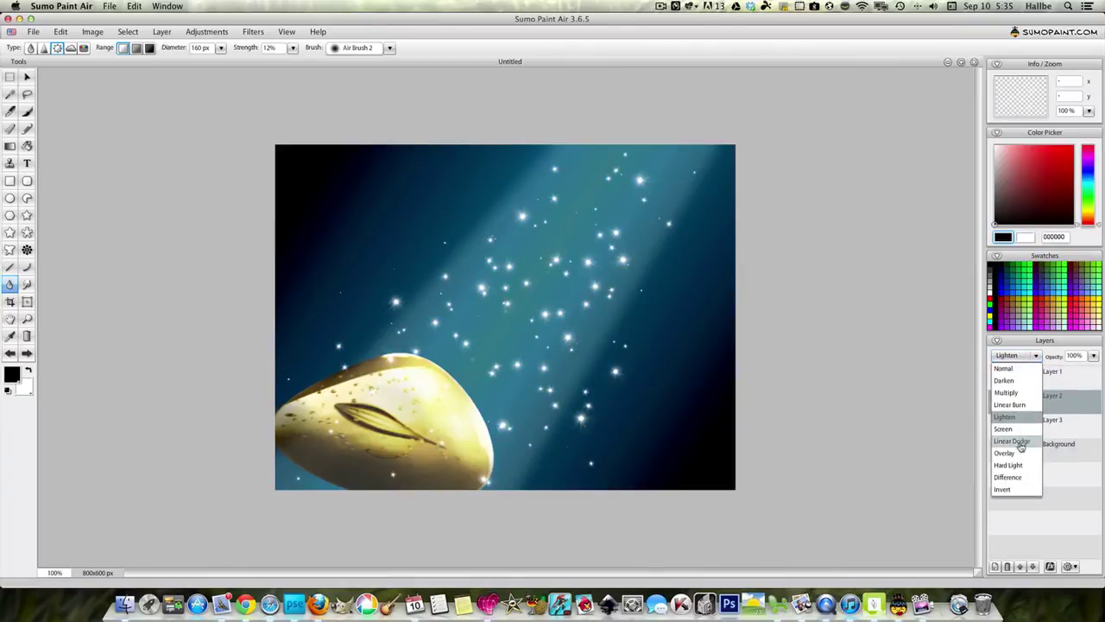
pyautogui.click(1019, 454)
# - Duplicate Layer 2 and add a new empty Layer 4 on top
pyautogui.rightClick(1017, 406)
pyautogui.click(1014, 409)
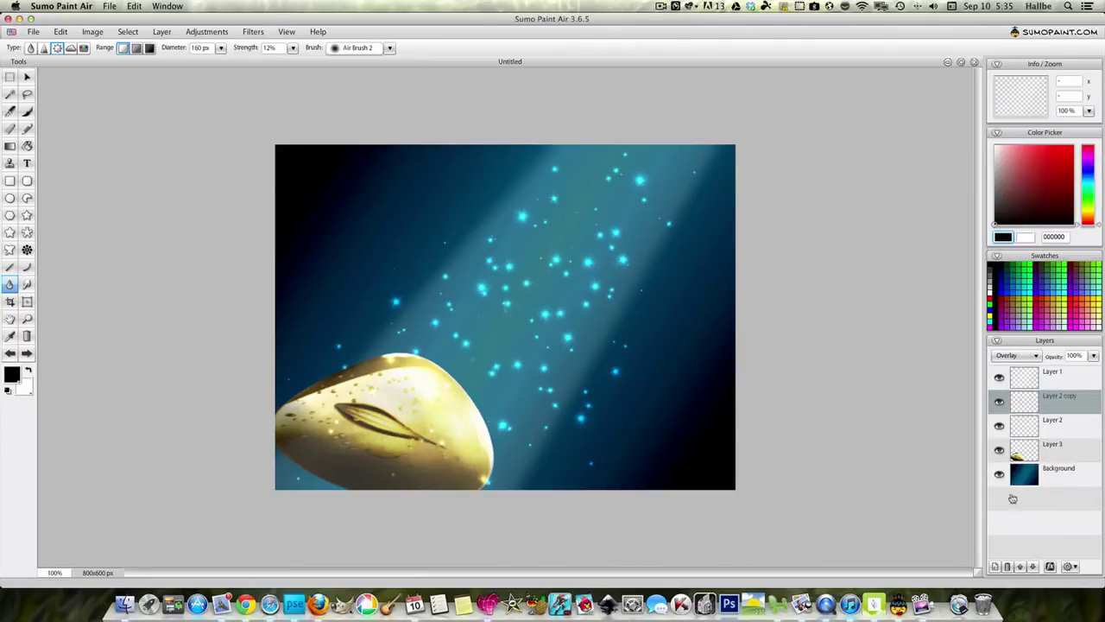
pyautogui.click(994, 567)
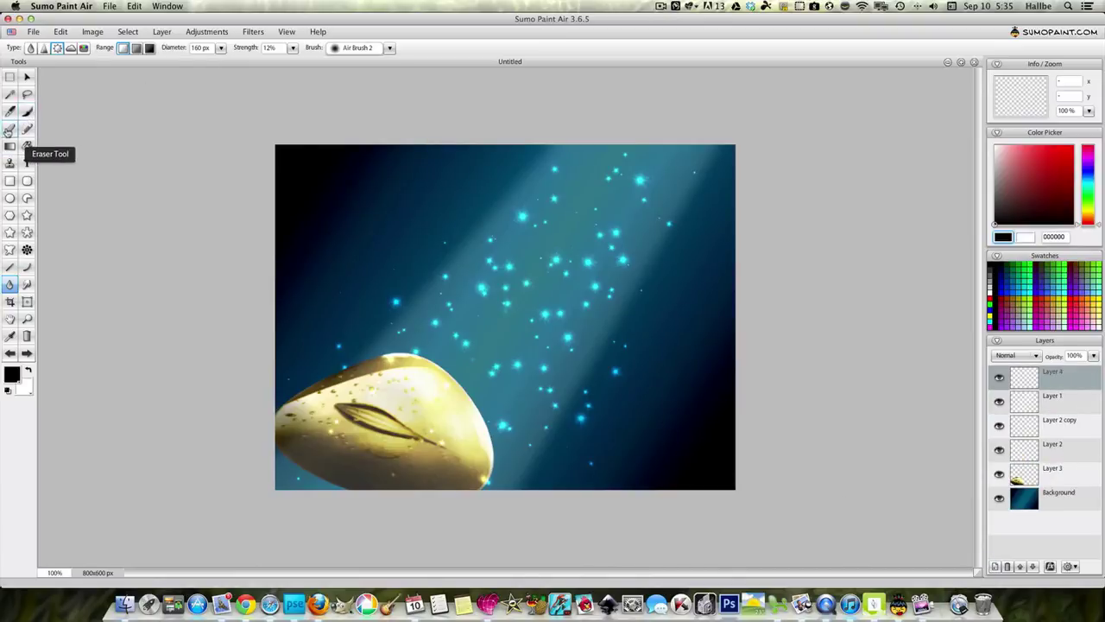
# - Fill Layer 4 with the Clouds noise filter
pyautogui.click(253, 31)
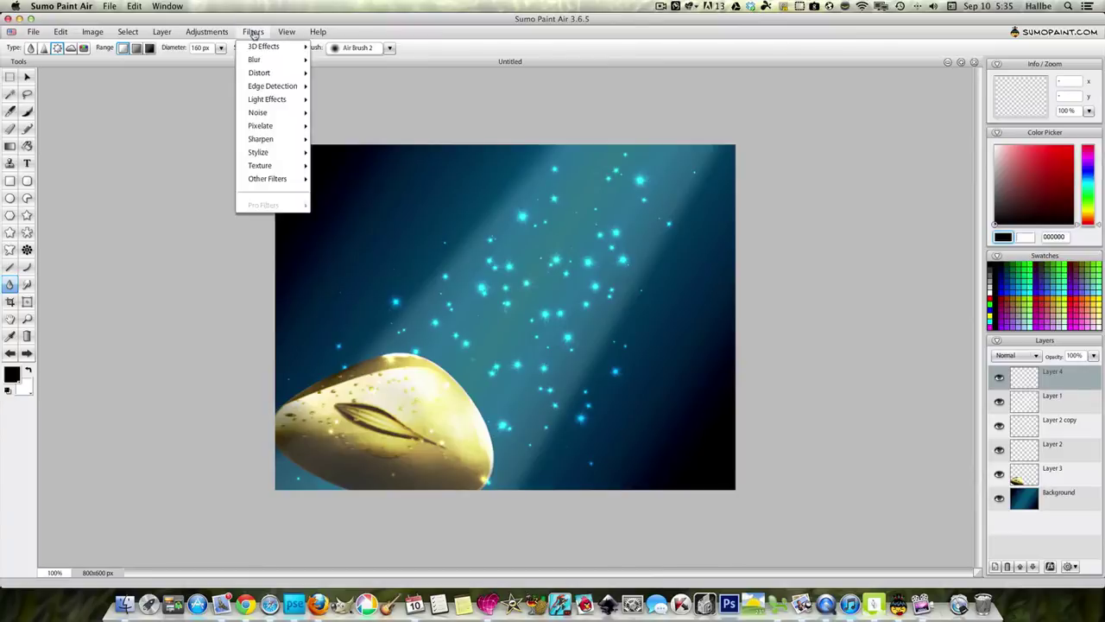
pyautogui.moveTo(264, 139)
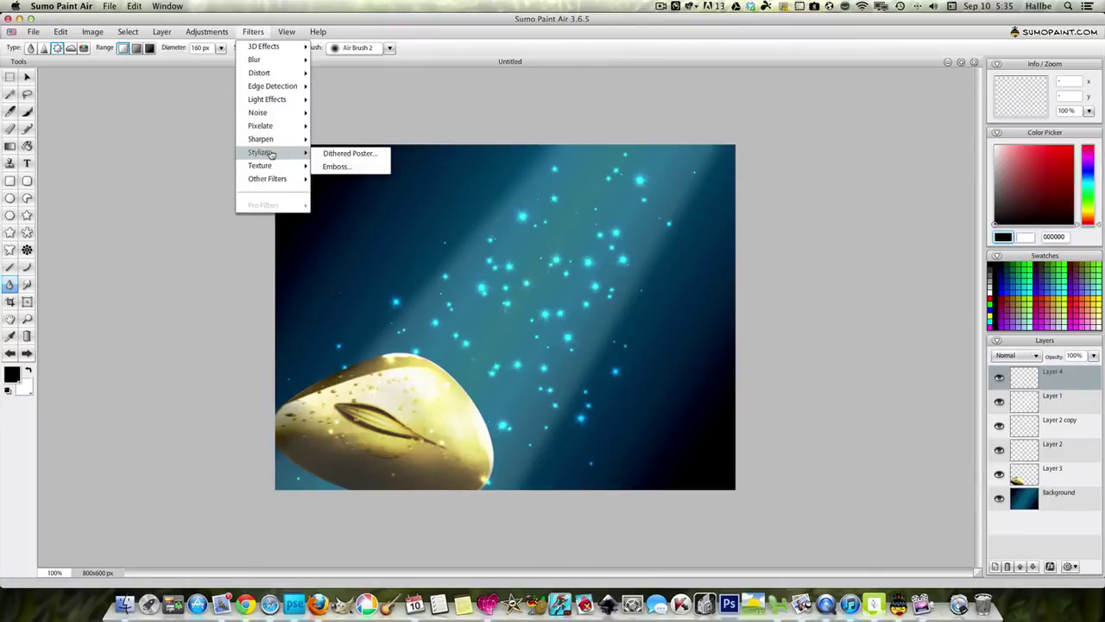
pyautogui.moveTo(264, 113)
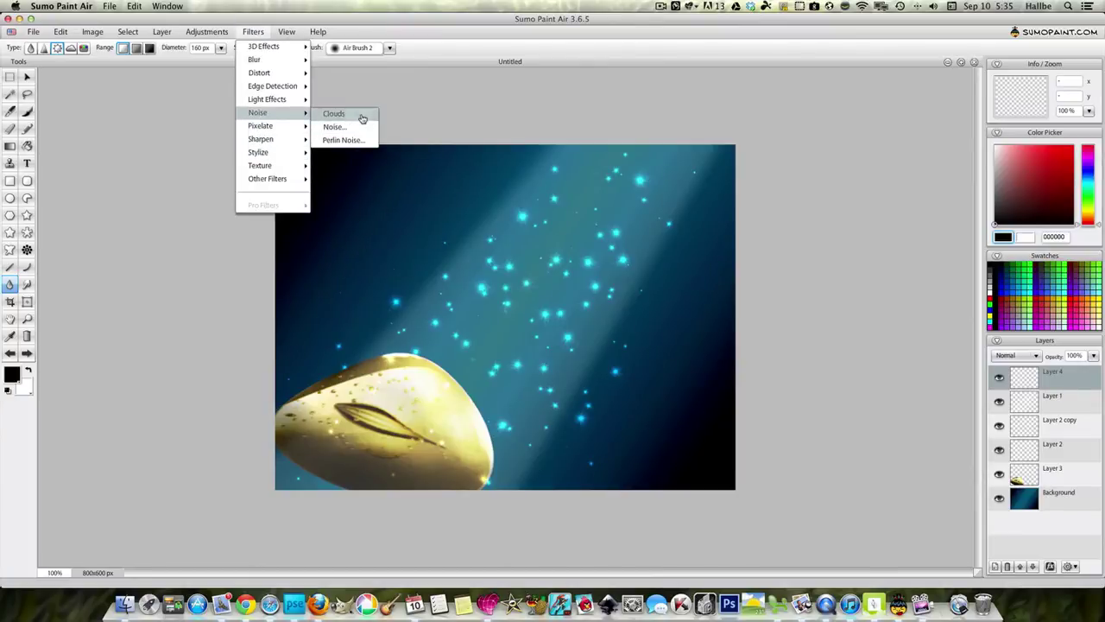
pyautogui.click(362, 118)
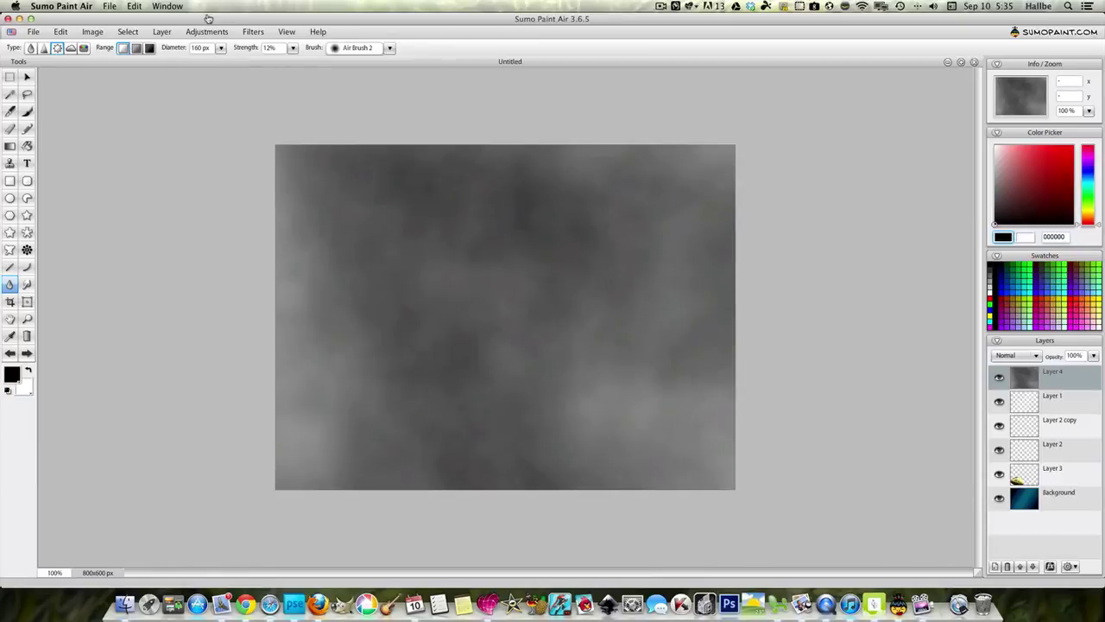
# - Apply grayscale Perlin Noise to Layer 4 with a 328×129 pattern size and adjusted shape values
pyautogui.click(253, 32)
pyautogui.moveTo(267, 113)
pyautogui.click(348, 143)
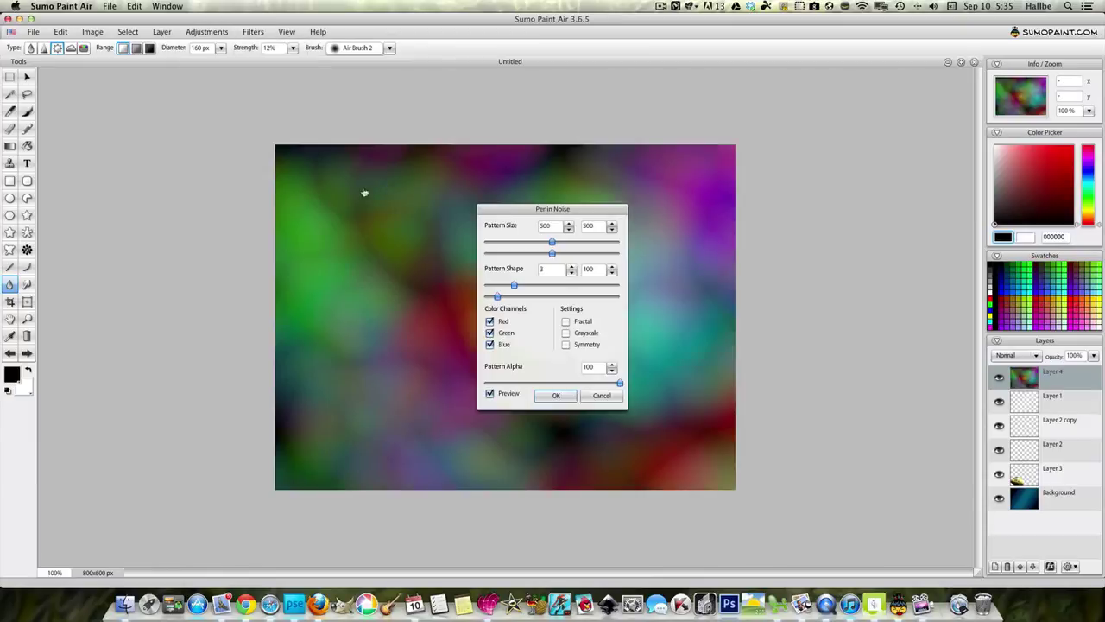
pyautogui.moveTo(552, 252); pyautogui.dragTo(520, 243)
pyautogui.moveTo(513, 285); pyautogui.dragTo(587, 300)
pyautogui.moveTo(593, 252)
pyautogui.mouseDown()
pyautogui.moveTo(509, 253)
pyautogui.moveTo(529, 243)
pyautogui.moveTo(500, 253)
pyautogui.mouseUp()
pyautogui.click(506, 285)
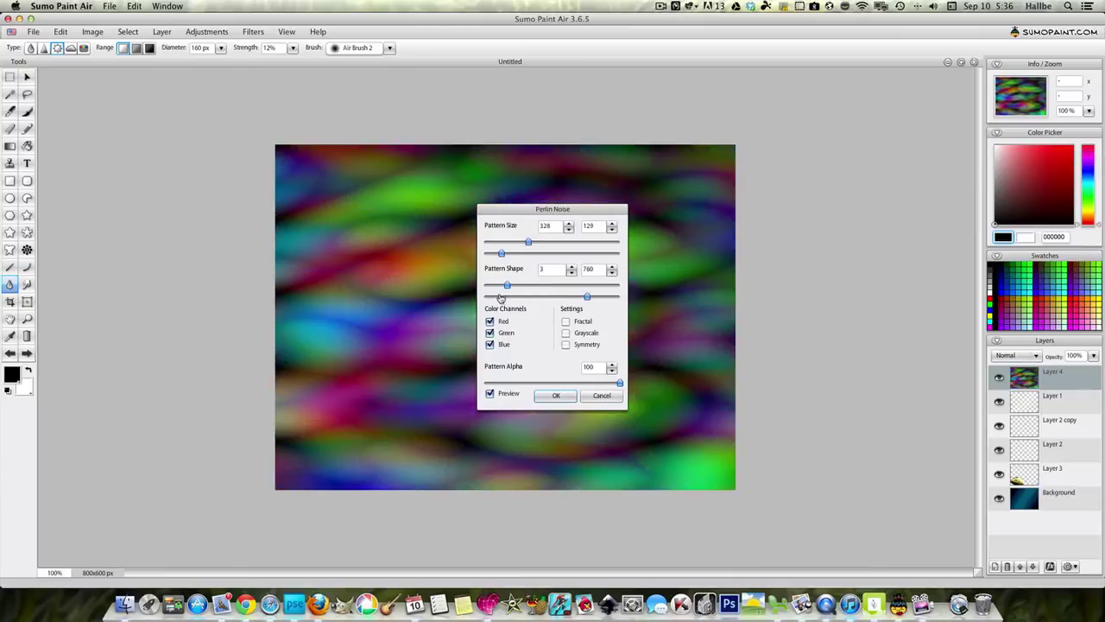
pyautogui.click(502, 296)
pyautogui.click(520, 286)
pyautogui.click(544, 297)
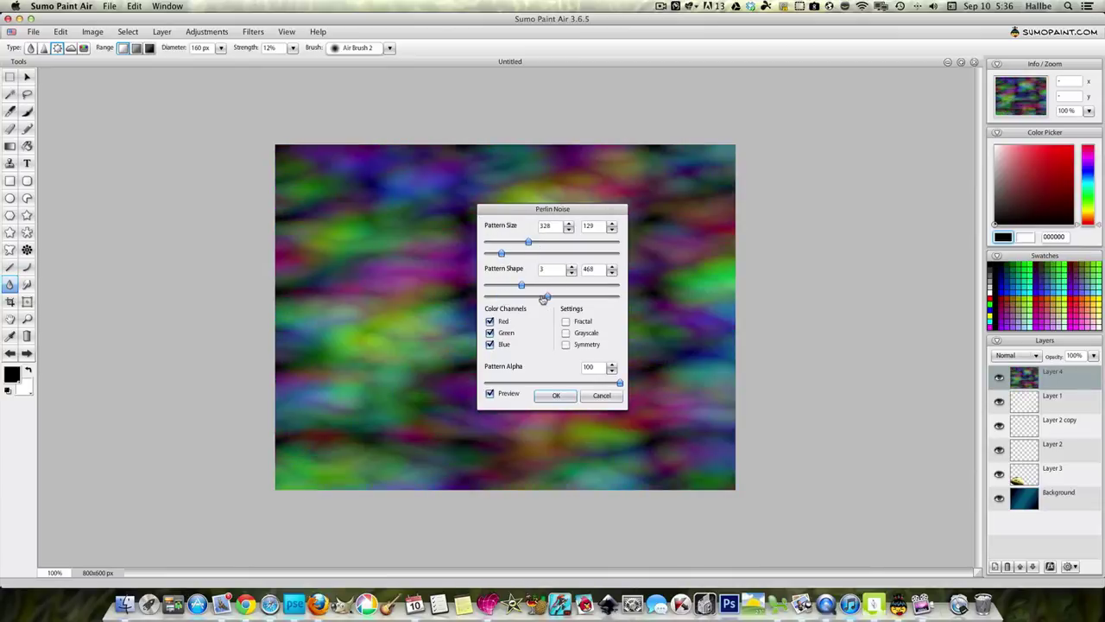
pyautogui.moveTo(521, 286); pyautogui.dragTo(500, 285)
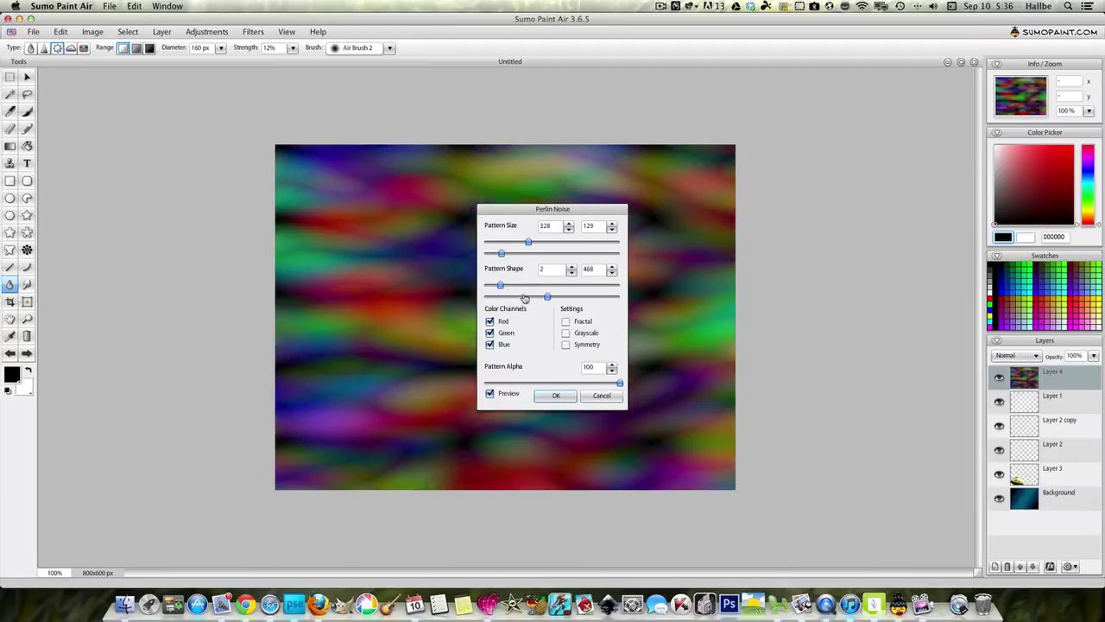
pyautogui.click(566, 332)
pyautogui.click(556, 395)
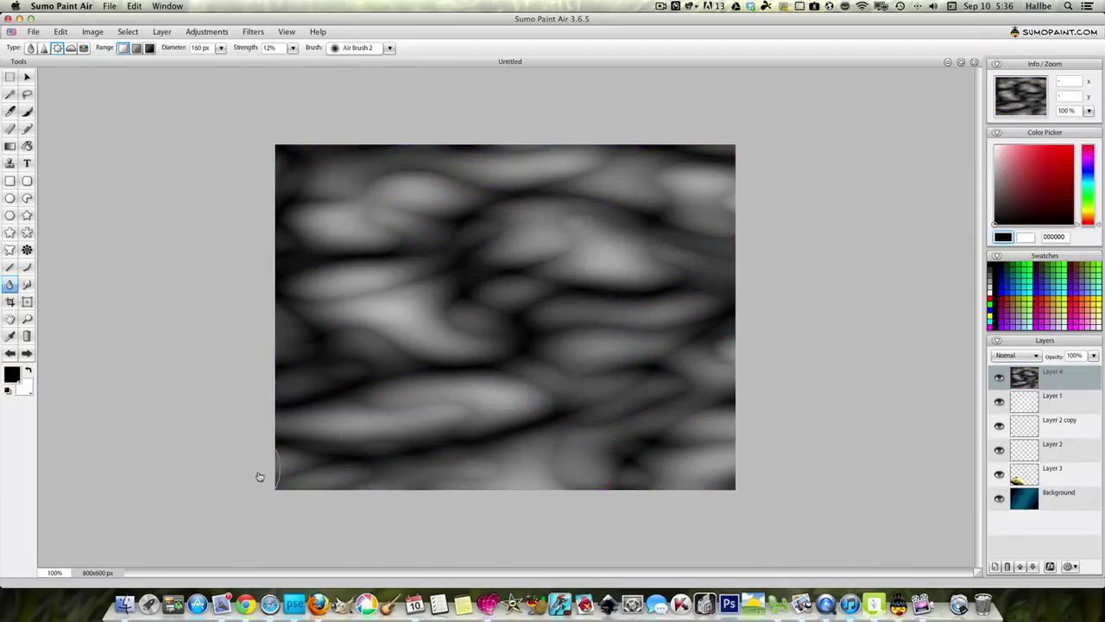
# - Set Layer 4 to Screen blending and move it just above Background
pyautogui.click(1027, 355)
pyautogui.click(1043, 389)
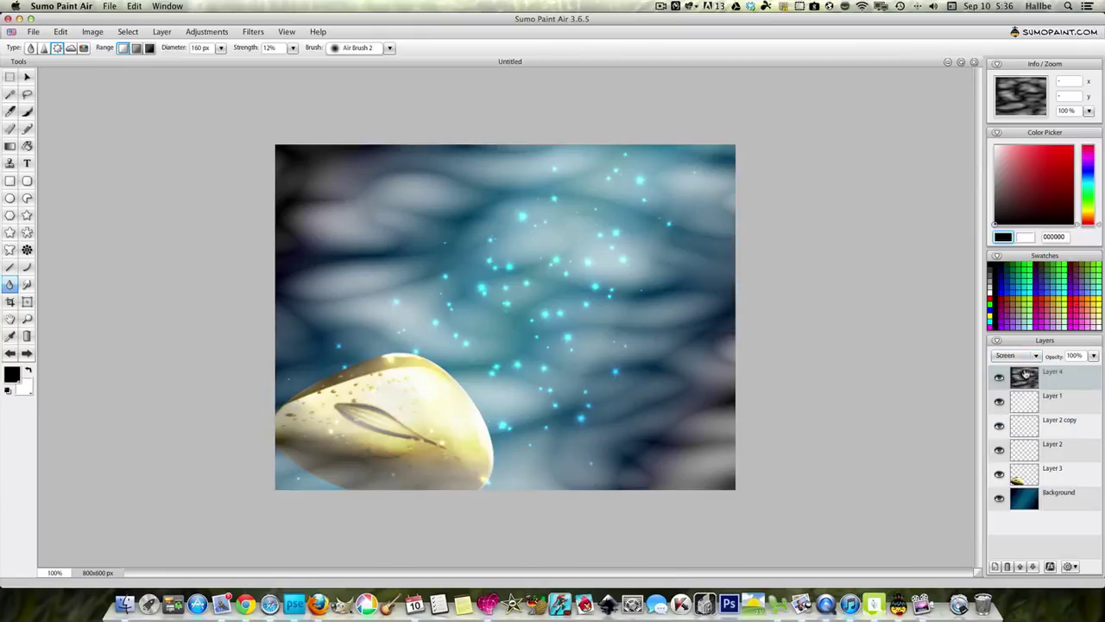
pyautogui.moveTo(1025, 376); pyautogui.dragTo(1032, 490)
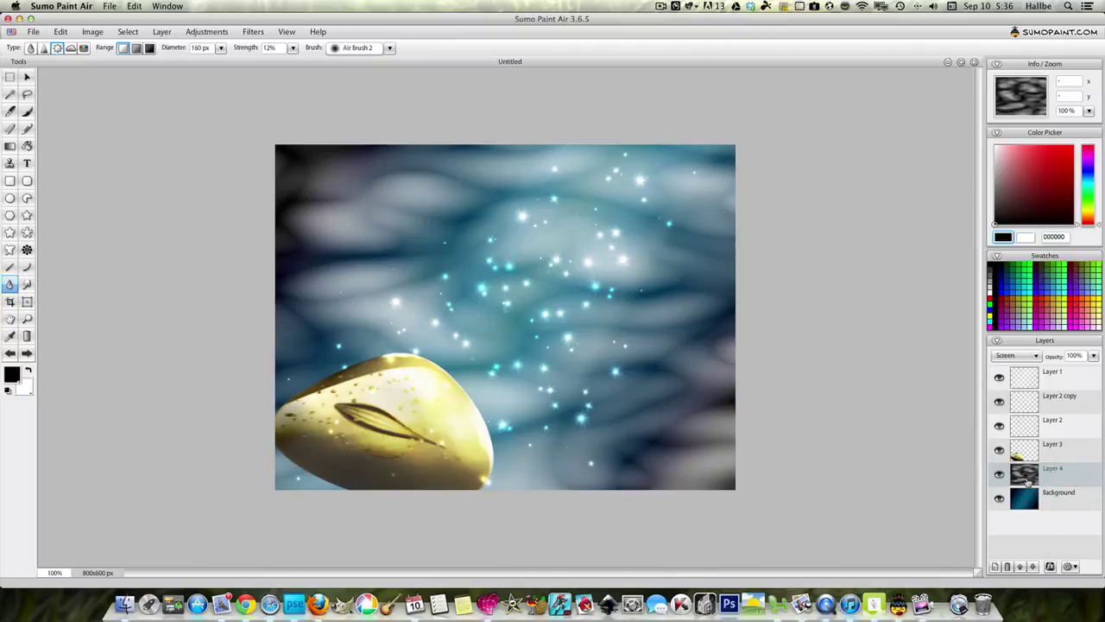
# - Duplicate Layer 1 twice
pyautogui.click(999, 380)
pyautogui.rightClick(999, 380)
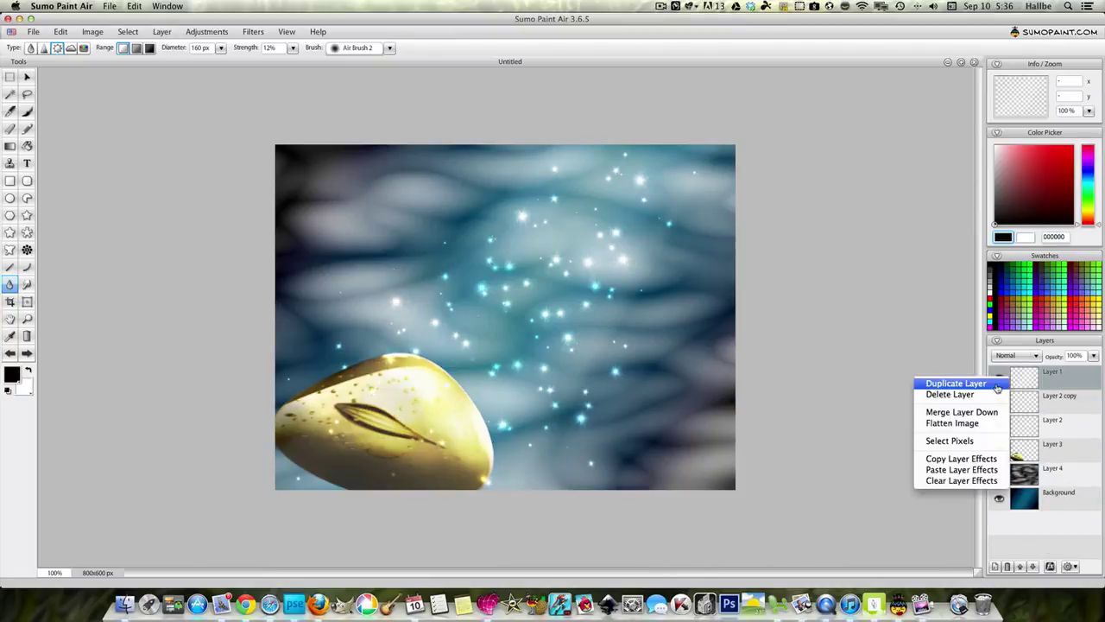
pyautogui.click(945, 382)
pyautogui.rightClick(1026, 377)
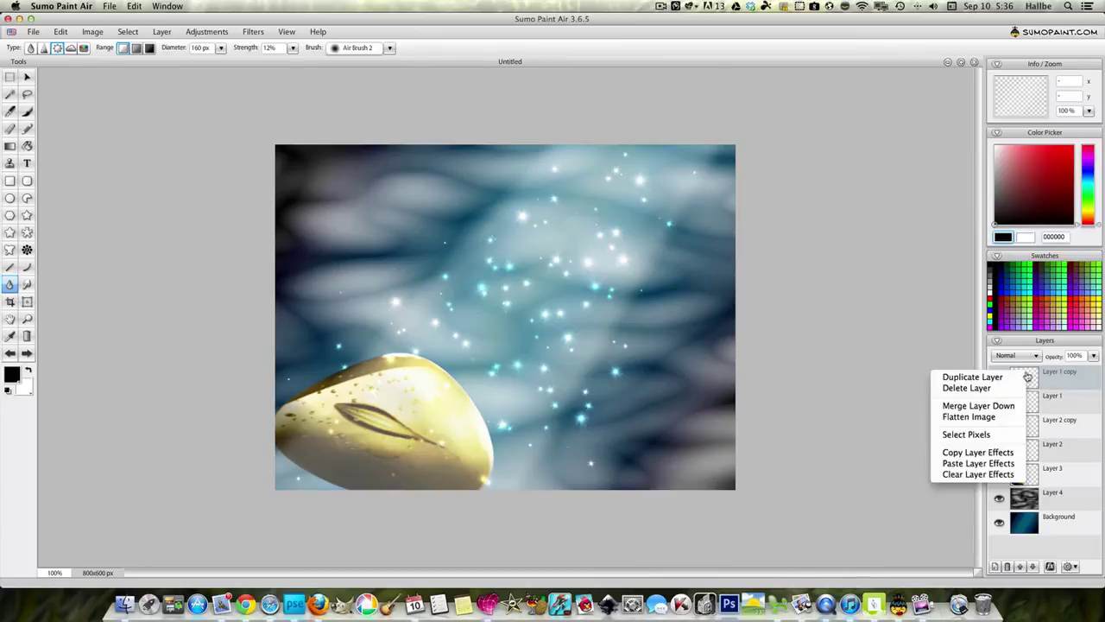
pyautogui.click(945, 378)
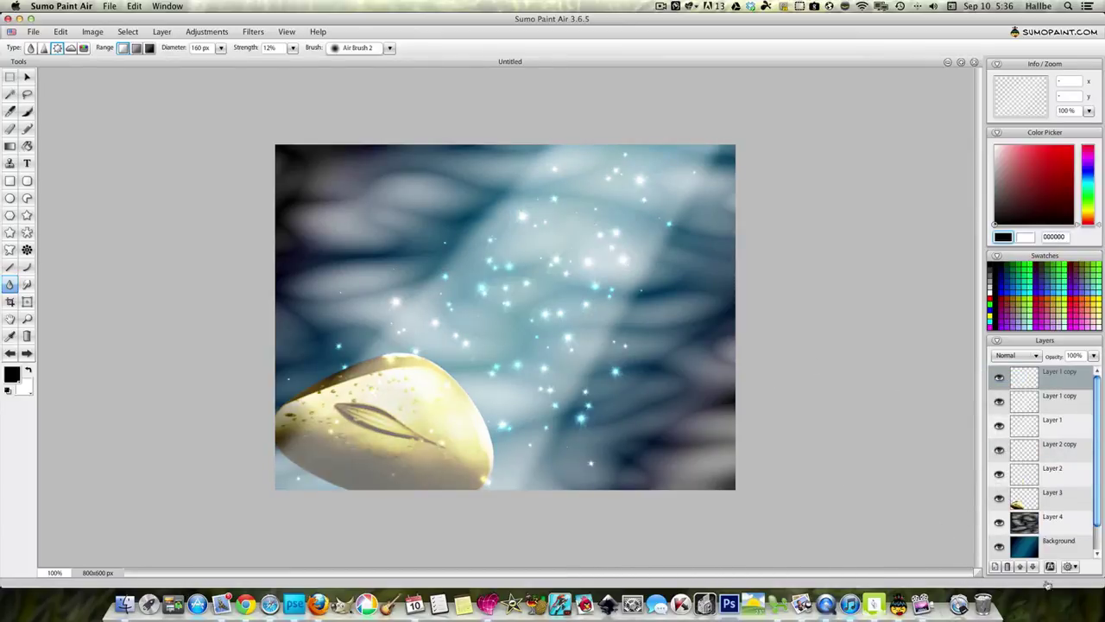
# - Change Layer 4's blend mode to Overlay
pyautogui.click(1034, 517)
pyautogui.click(1016, 356)
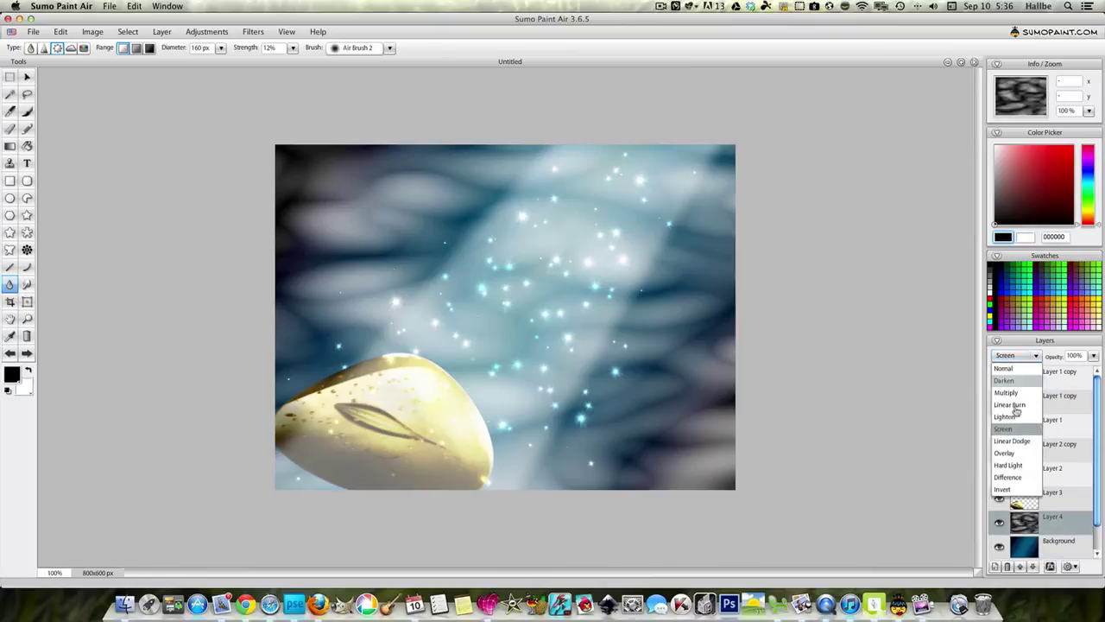
pyautogui.click(1004, 452)
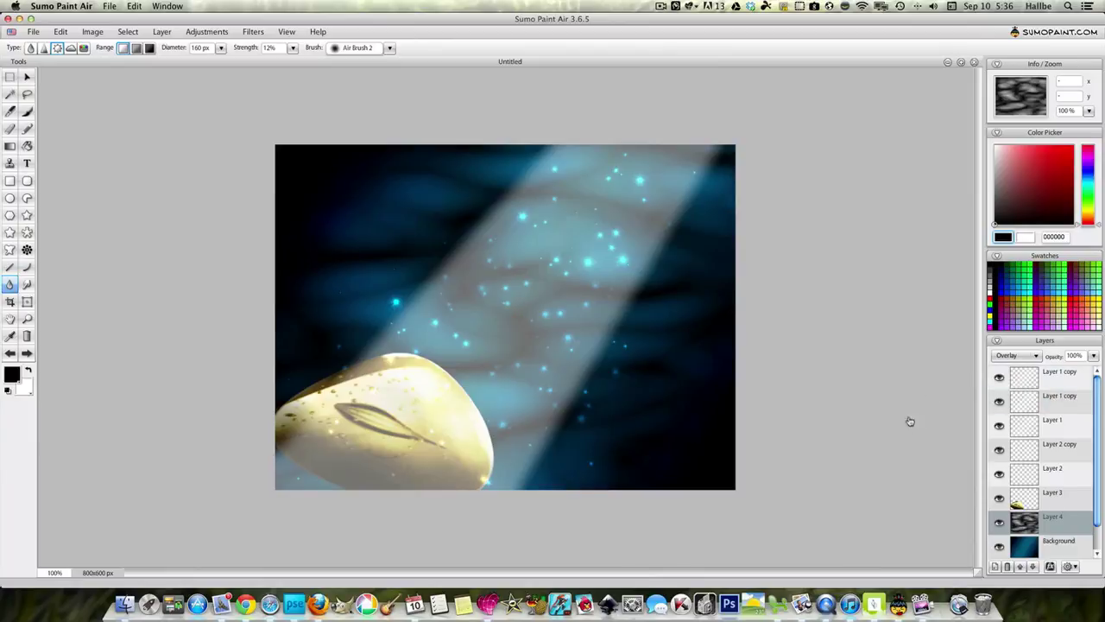
pyautogui.click(999, 379)
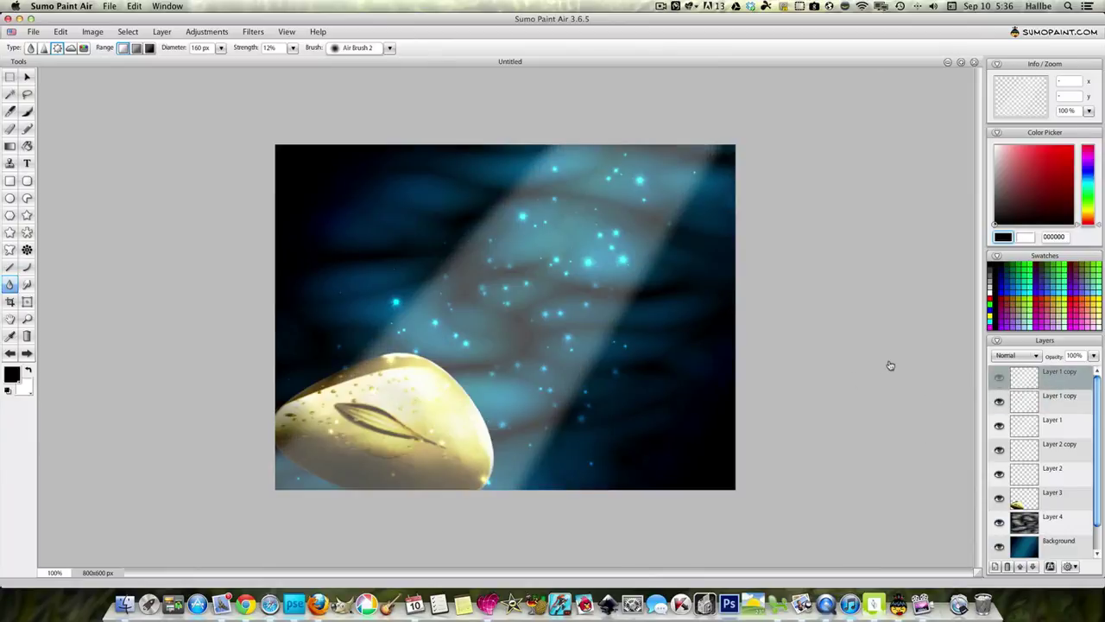